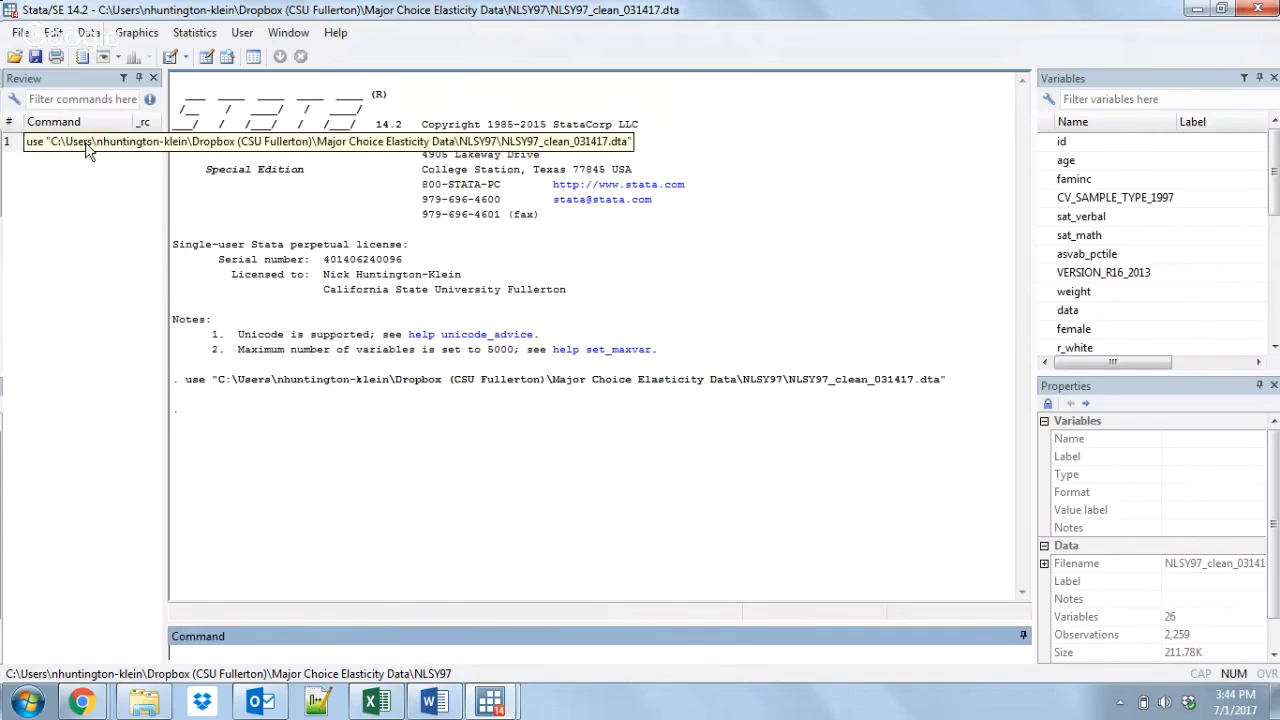
Step: Summarize sat_verbal and sat_math with two separate summ commands, inserting each variable name from the variable list
{"action": "type", "text": "summ"}
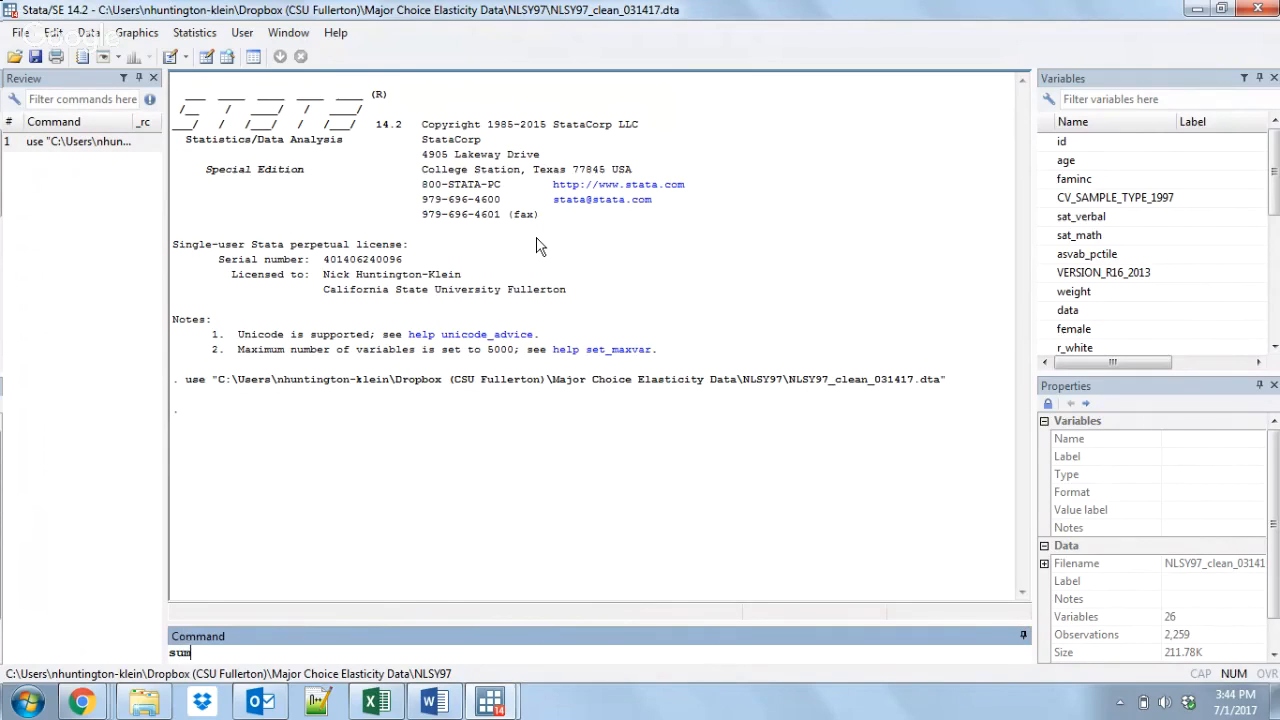
{"action": "double_click", "coordinate": [1141, 216]}
{"action": "key", "text": "Return"}
{"action": "type", "text": "summ"}
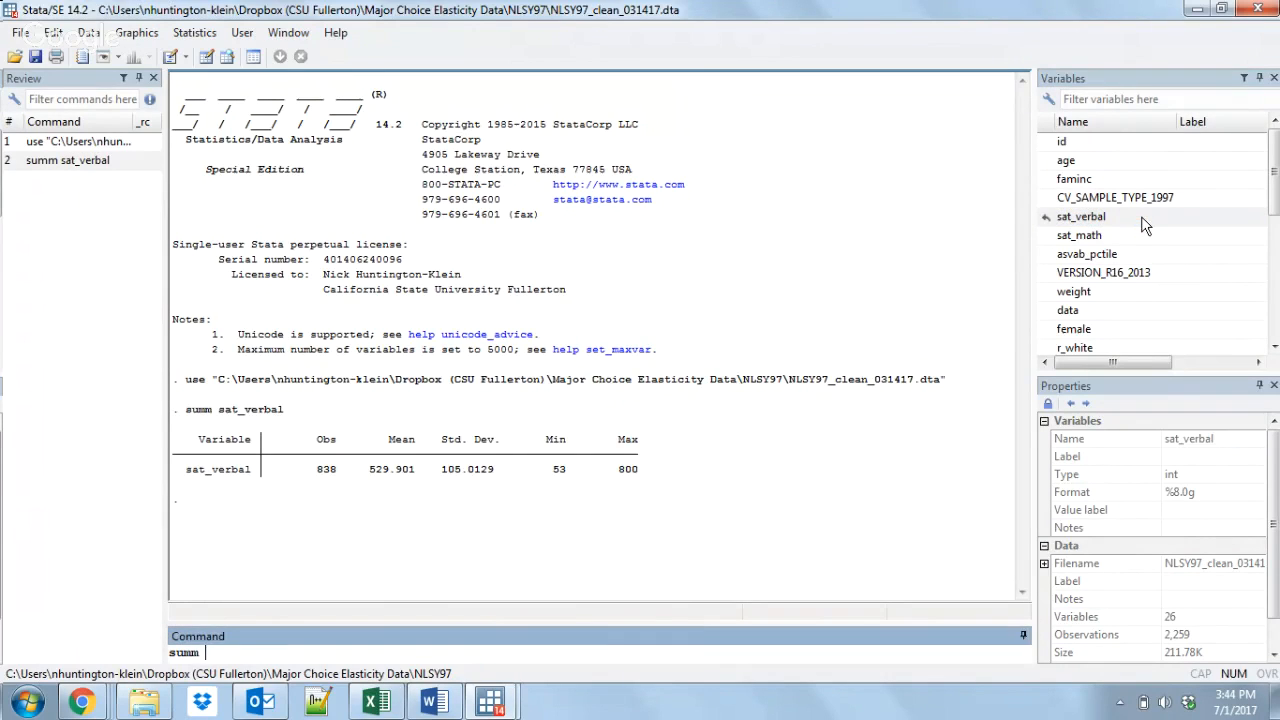
{"action": "double_click", "coordinate": [1125, 236]}
{"action": "key", "text": "Return"}
Step: Summarize VERSION_R16_2013 with summ, and rerun the earlier summ sat_math command from the command history
{"action": "type", "text": "summ"}
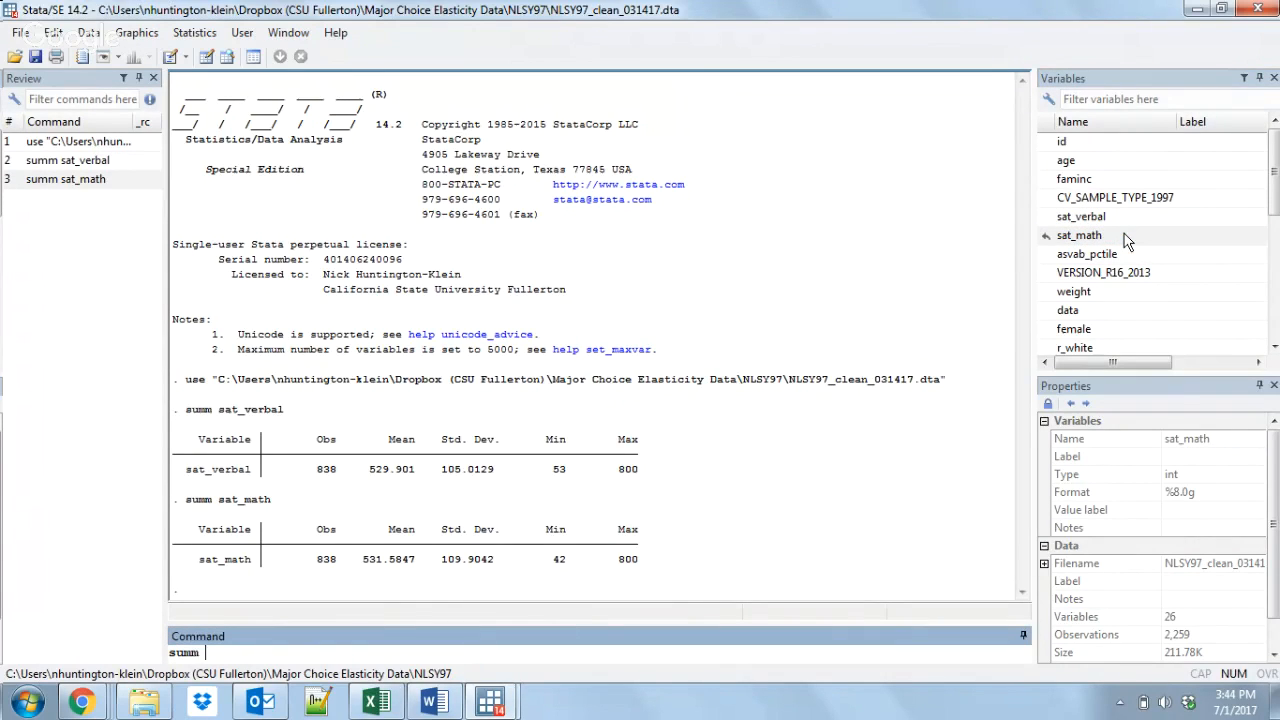
{"action": "double_click", "coordinate": [1112, 272]}
{"action": "key", "text": "Return"}
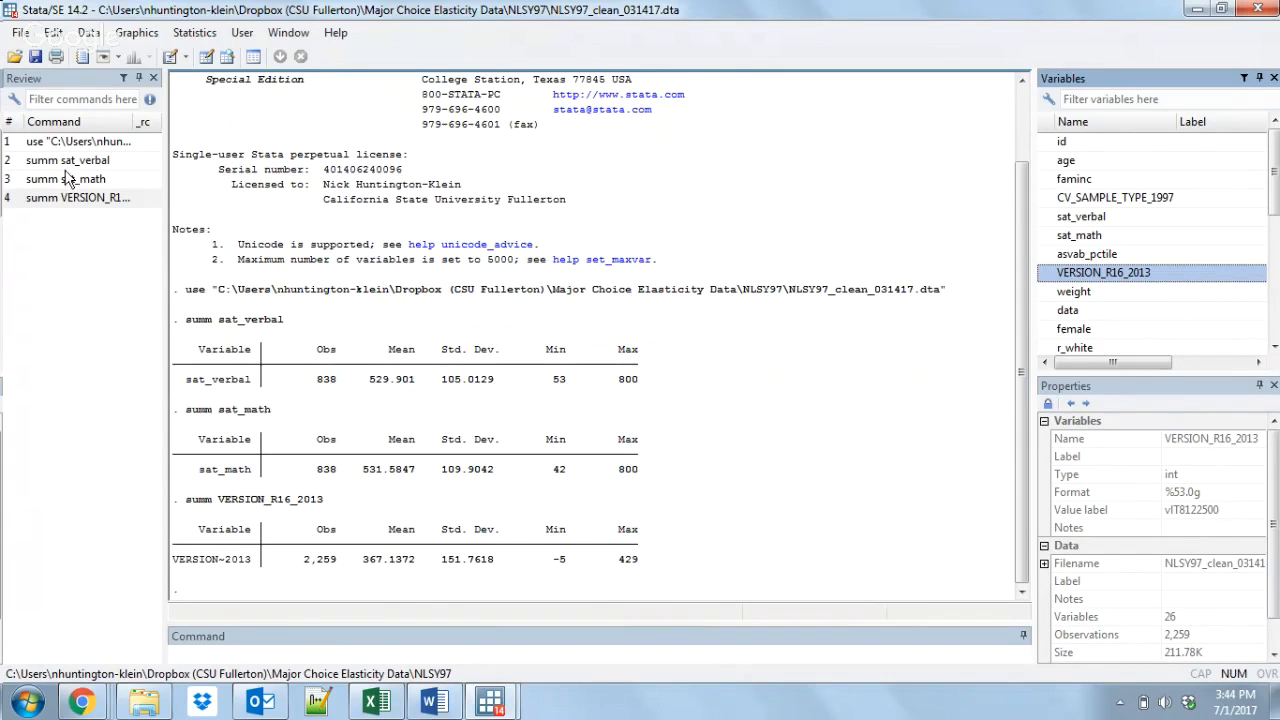
{"action": "double_click", "coordinate": [94, 186]}
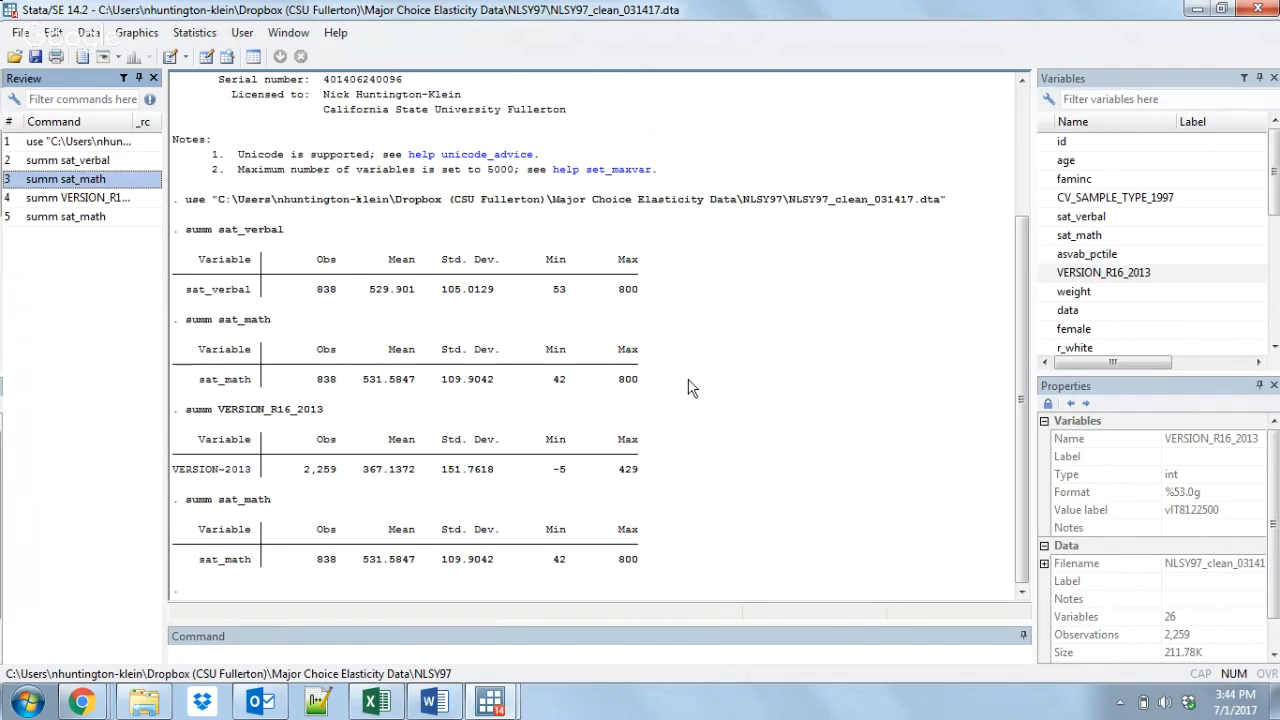
Step: Recall the previously run commands on the command line, going back and forth through the history
{"action": "left_click", "coordinate": [575, 651]}
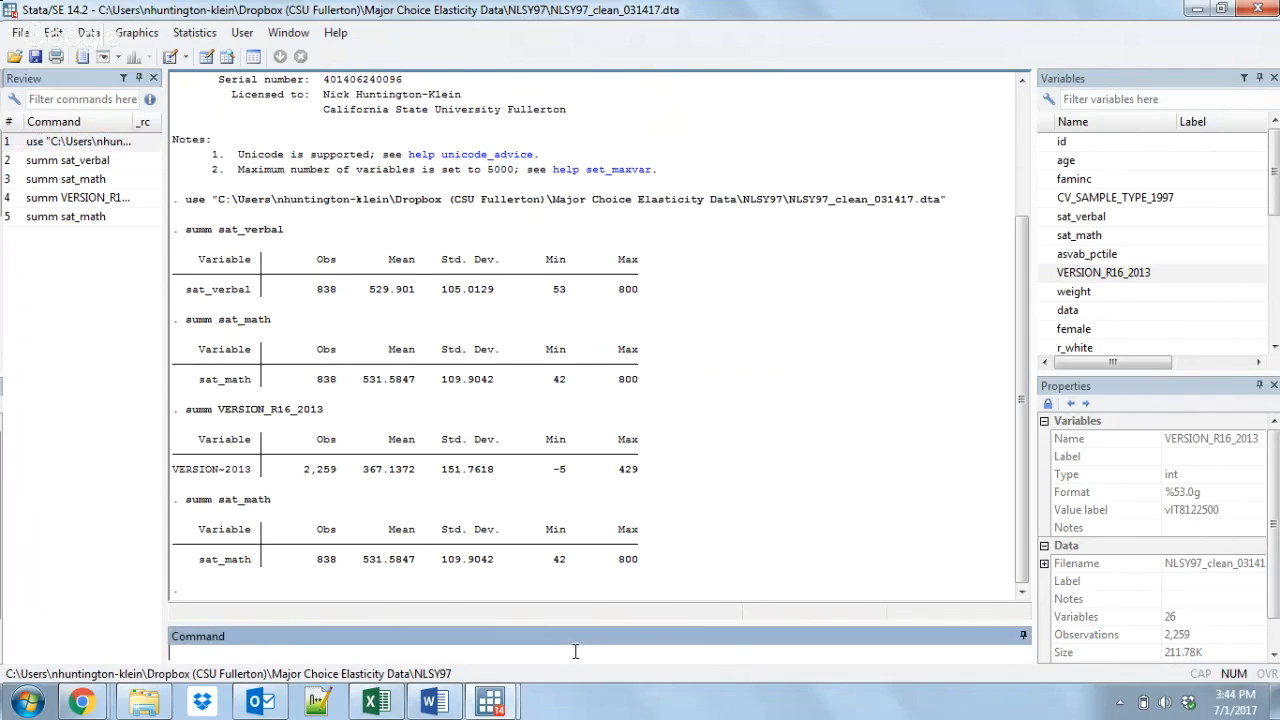
{"action": "key", "text": "Page_Up"}
{"action": "key", "text": "Page_Up"}
{"action": "key", "text": "Page_Up"}
{"action": "key", "text": "Page_Down"}
{"action": "key", "text": "Page_Down"}
{"action": "key", "text": "Page_Up"}
{"action": "key", "text": "Page_Down"}
{"action": "key", "text": "Page_Down"}
{"action": "key", "text": "Page_Up"}
{"action": "key", "text": "Page_Up"}
{"action": "key", "text": "Page_Up"}
{"action": "key", "text": "Page_Up"}
{"action": "key", "text": "BackSpace"}
{"action": "key", "text": "BackSpace"}
{"action": "key", "text": "BackSpace"}
{"action": "key", "text": "BackSpace"}
{"action": "key", "text": "BackSpace"}
{"action": "key", "text": "BackSpace"}
{"action": "key", "text": "BackSpace"}
{"action": "key", "text": "BackSpace"}
{"action": "key", "text": "BackSpace"}
{"action": "key", "text": "BackSpace"}
{"action": "key", "text": "BackSpace"}
{"action": "key", "text": "BackSpace"}
{"action": "key", "text": "BackSpace"}
{"action": "key", "text": "BackSpace"}
{"action": "key", "text": "BackSpace"}
{"action": "type", "text": "tab"}
{"action": "key", "text": "BackSpace"}
{"action": "key", "text": "BackSpace"}
{"action": "key", "text": "BackSpace"}
{"action": "key", "text": "BackSpace"}
{"action": "type", "text": "reg"}
{"action": "key", "text": "BackSpace"}
{"action": "key", "text": "BackSpace"}
{"action": "key", "text": "BackSpace"}
{"action": "type", "text": "gen"}
{"action": "key", "text": "BackSpace"}
{"action": "key", "text": "BackSpace"}
{"action": "key", "text": "BackSpace"}
Step: Display the number 5 using the abbreviated display command di
{"action": "type", "text": "di 5"}
{"action": "key", "text": "Return"}
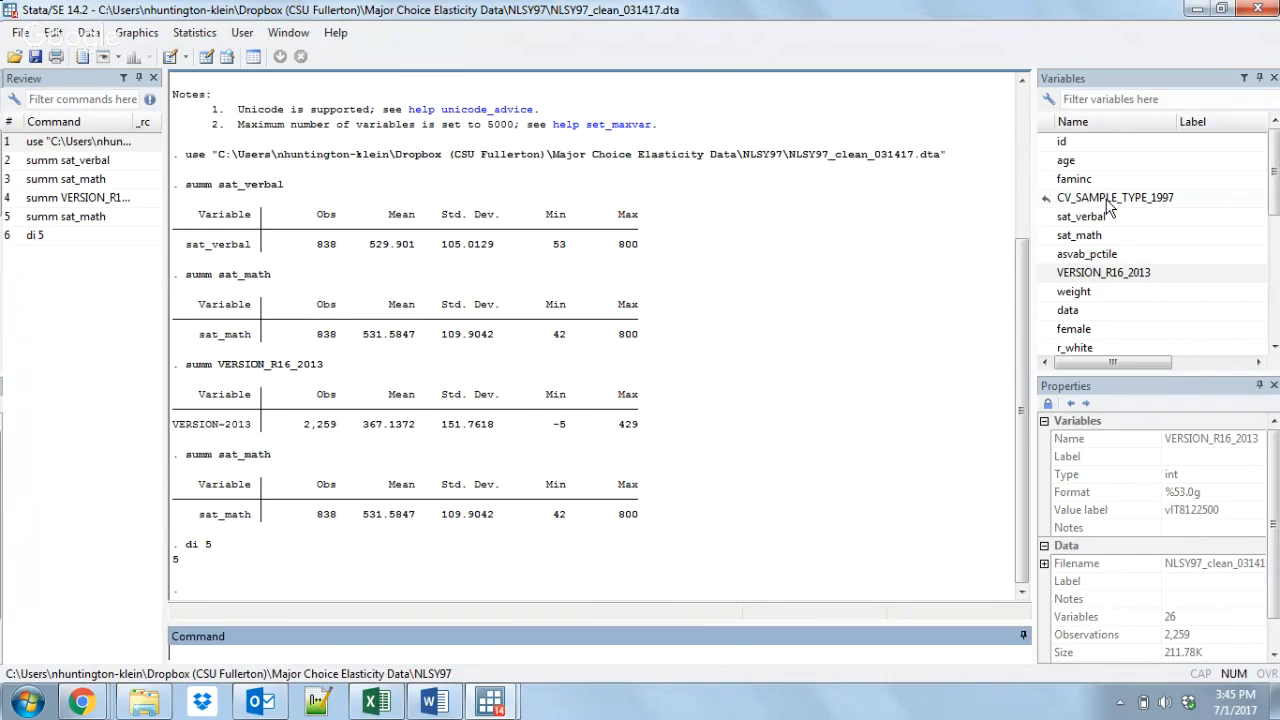
Step: Summarize the SAT math variable using its shortened name sat_m
{"action": "type", "text": "summ sat_m"}
{"action": "key", "text": "Return"}
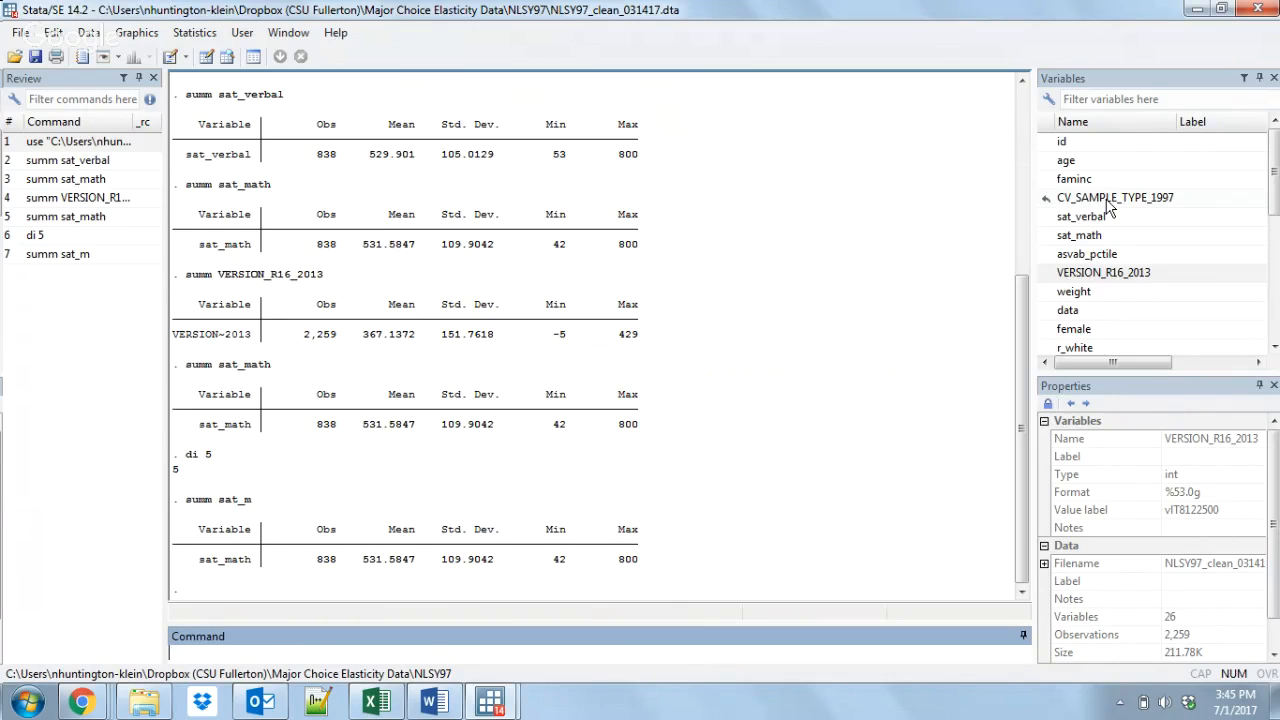
Step: Summarize all variables beginning with r_ by using the wildcard r_* in a summ command
{"action": "left_click_drag", "start_coordinate": [1276, 180], "coordinate": [1276, 230]}
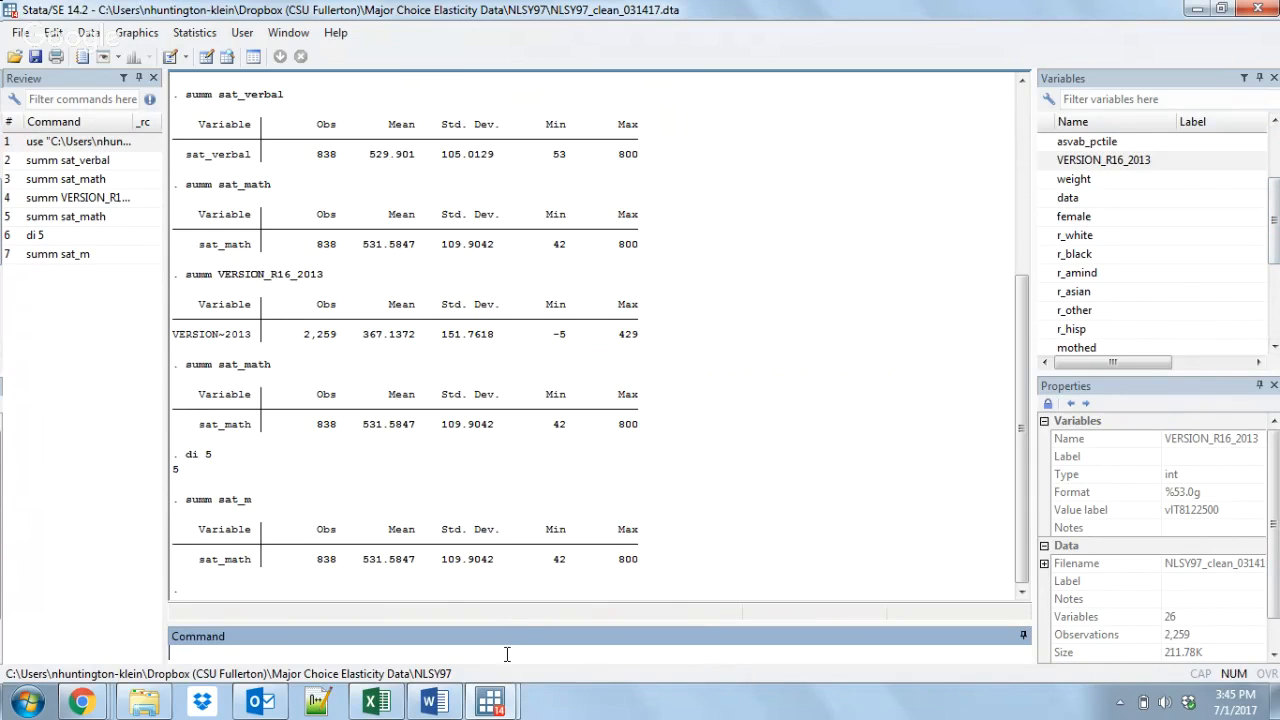
{"action": "type", "text": "summ r_*"}
{"action": "key", "text": "Return"}
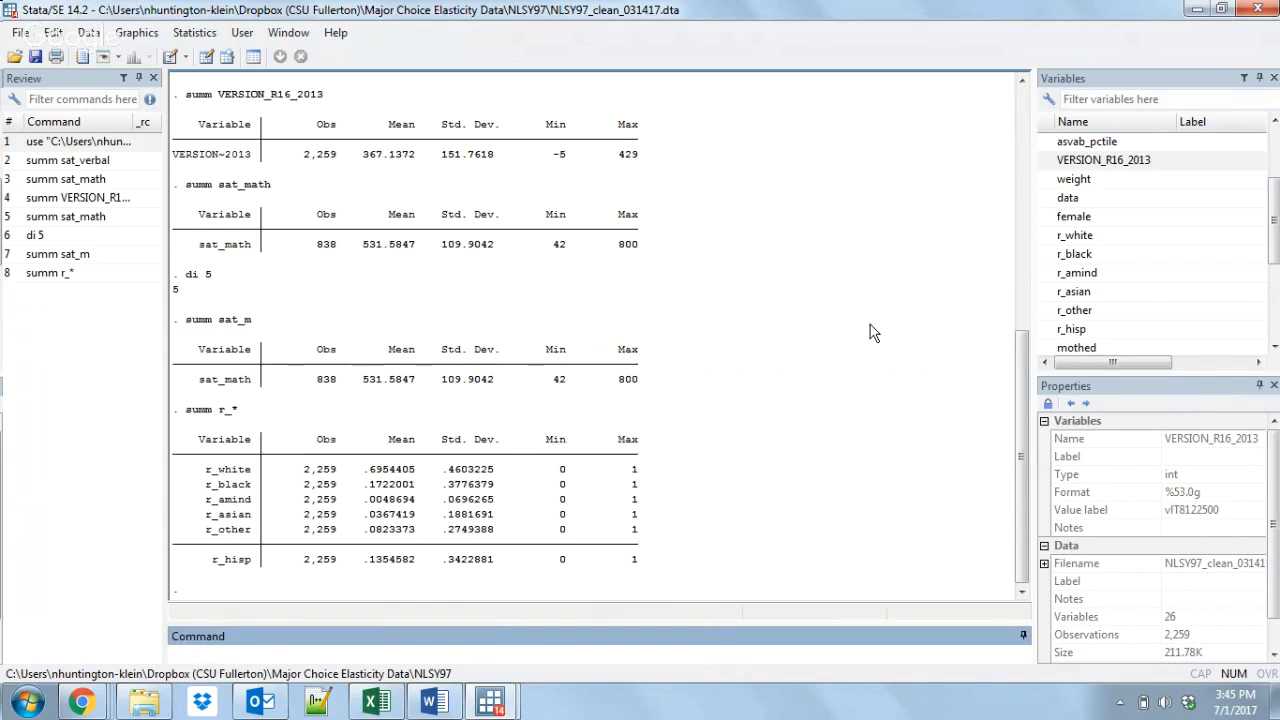
Step: Summarize the range of variables from r_black through hsgpa with a hyphenated variable list
{"action": "type", "text": "summ"}
{"action": "double_click", "coordinate": [1114, 256]}
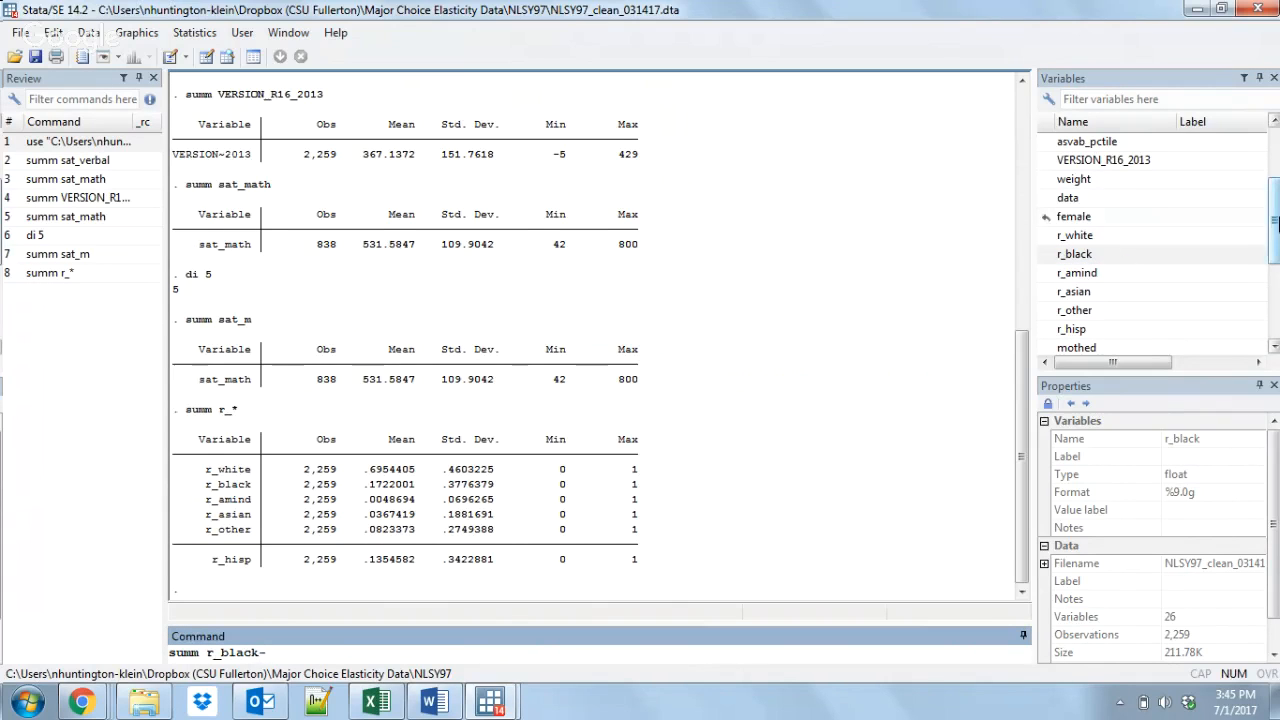
{"action": "scroll", "coordinate": [1110, 262], "scroll_direction": "down", "scroll_amount": 3}
{"action": "double_click", "coordinate": [1075, 312]}
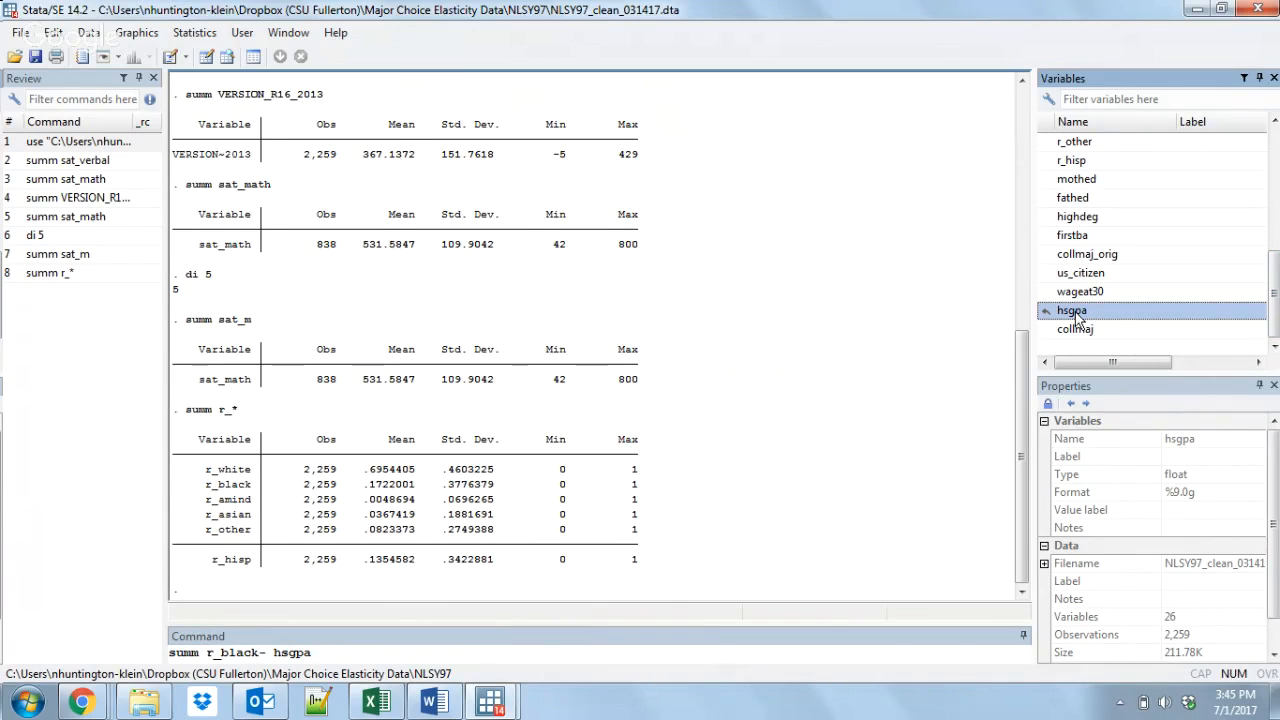
{"action": "key", "text": "Return"}
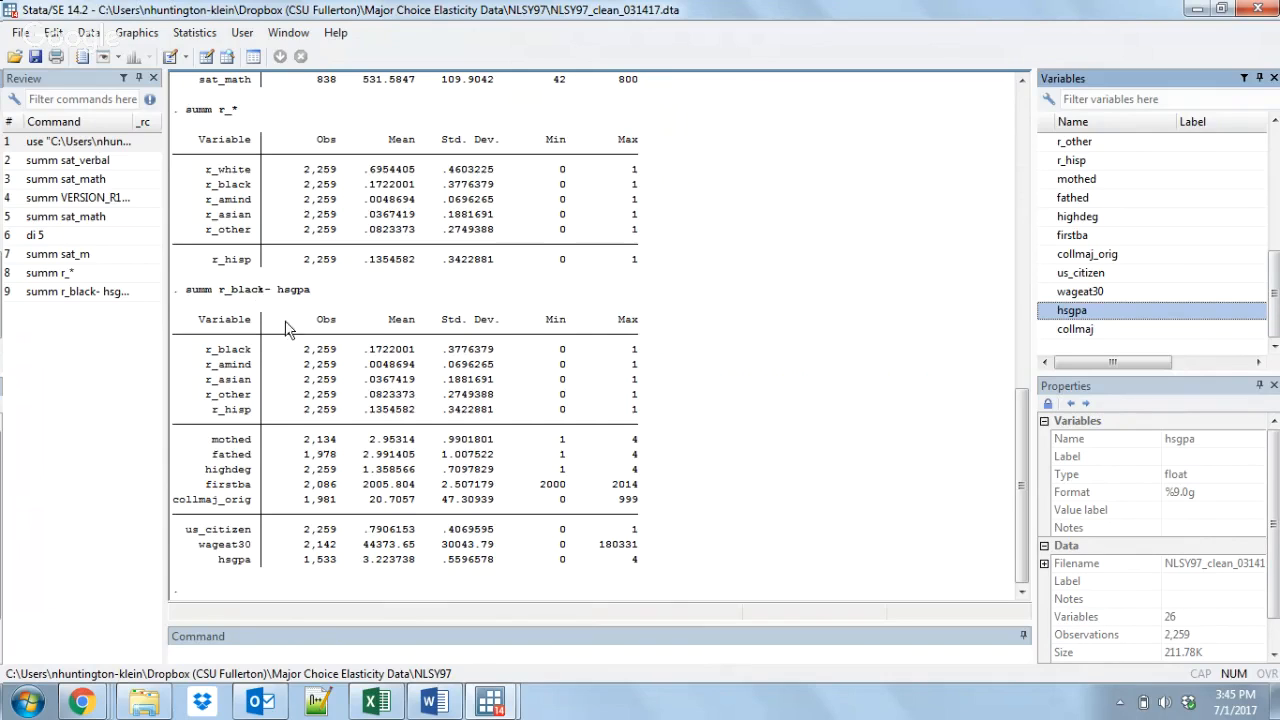
Step: Compare the Obs values in the r_black to hsgpa summary with the dataset's total number of observations
{"action": "left_click_drag", "start_coordinate": [297, 349], "coordinate": [337, 454]}
{"action": "left_click", "coordinate": [337, 455]}
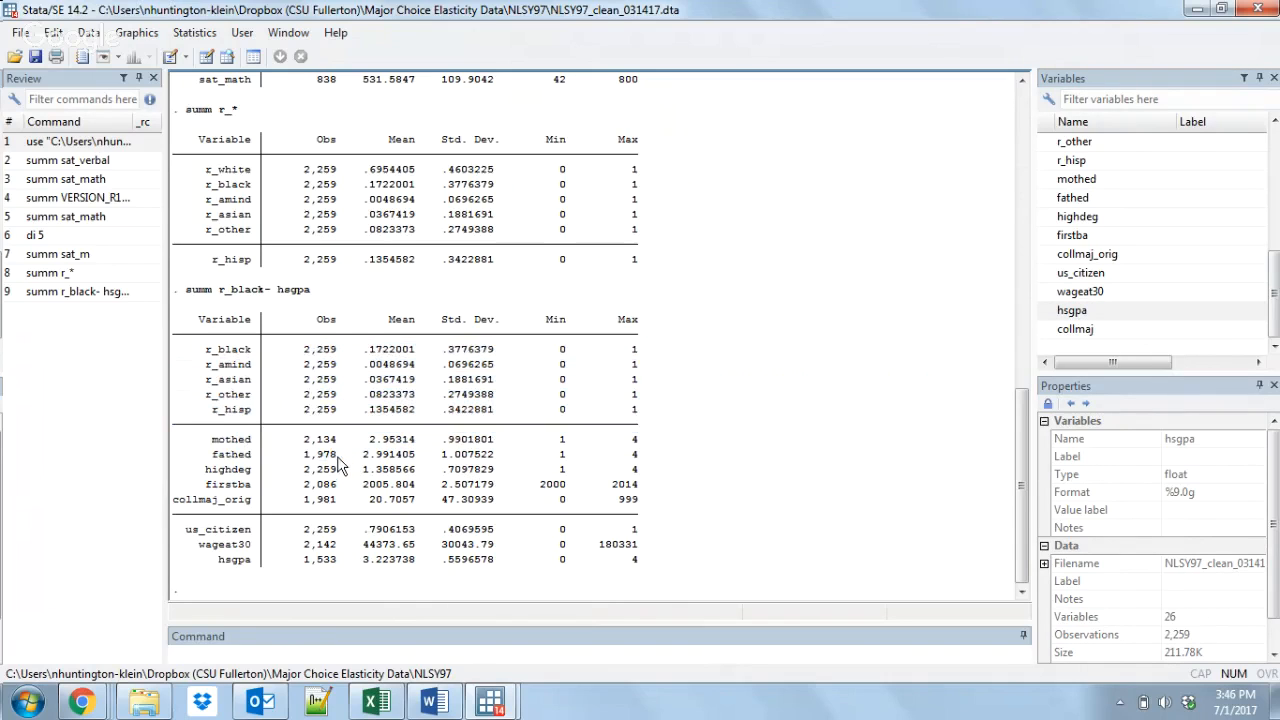
{"action": "left_click", "coordinate": [1185, 637]}
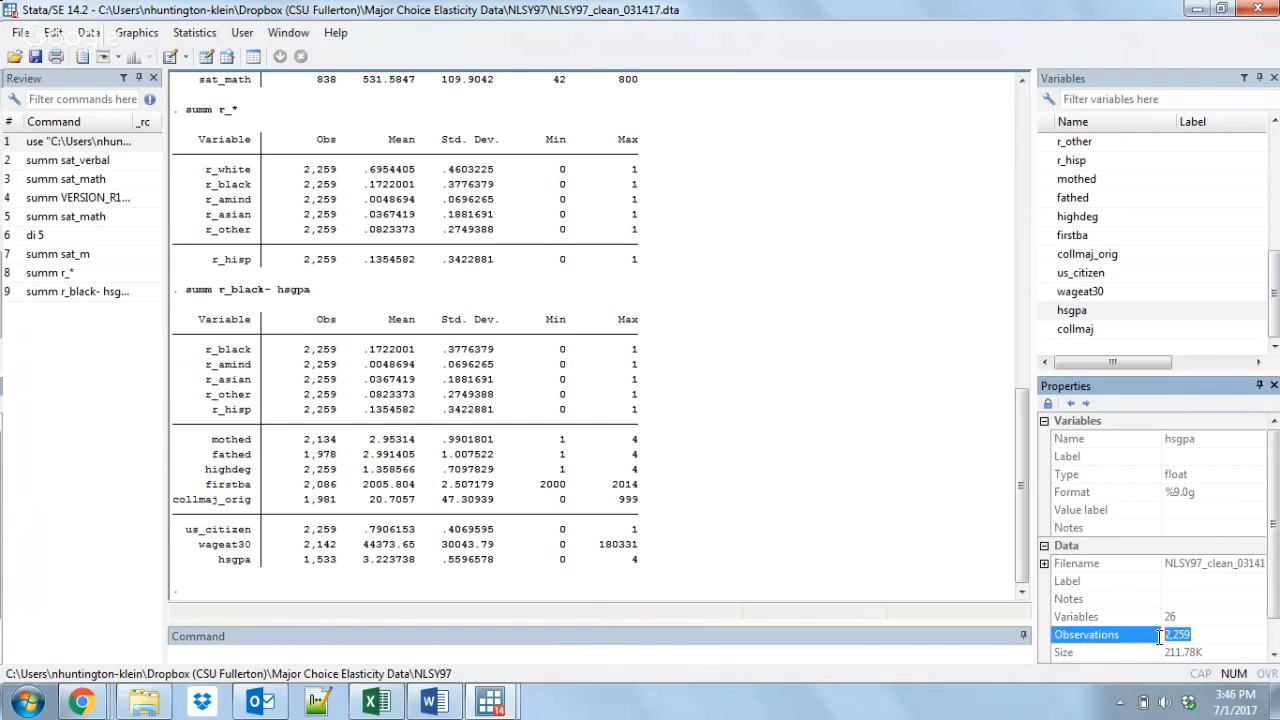
{"action": "left_click_drag", "start_coordinate": [298, 364], "coordinate": [337, 390]}
{"action": "left_click", "coordinate": [337, 390]}
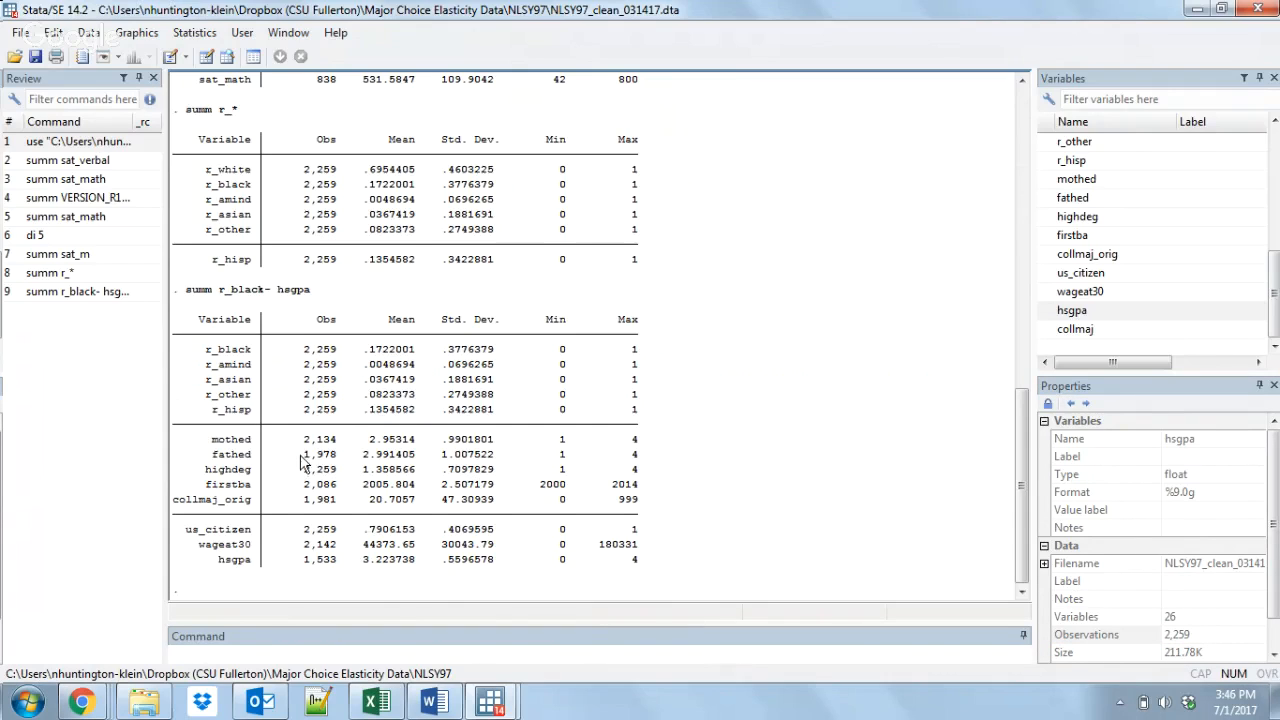
{"action": "left_click_drag", "start_coordinate": [299, 455], "coordinate": [337, 458]}
{"action": "left_click", "coordinate": [343, 458]}
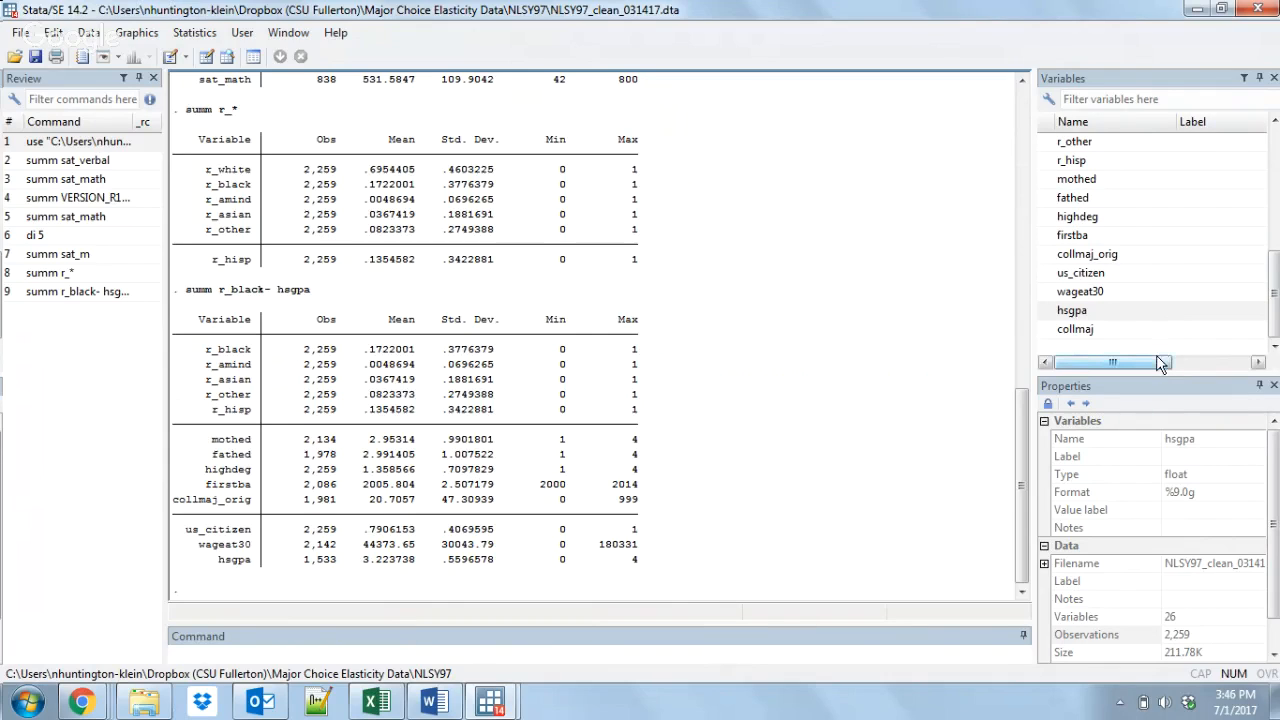
Step: Label the variable mothed as "Mother's Education" with a label var command
{"action": "left_click_drag", "start_coordinate": [1165, 361], "coordinate": [1103, 362]}
{"action": "left_click", "coordinate": [744, 655]}
{"action": "type", "text": "label "}
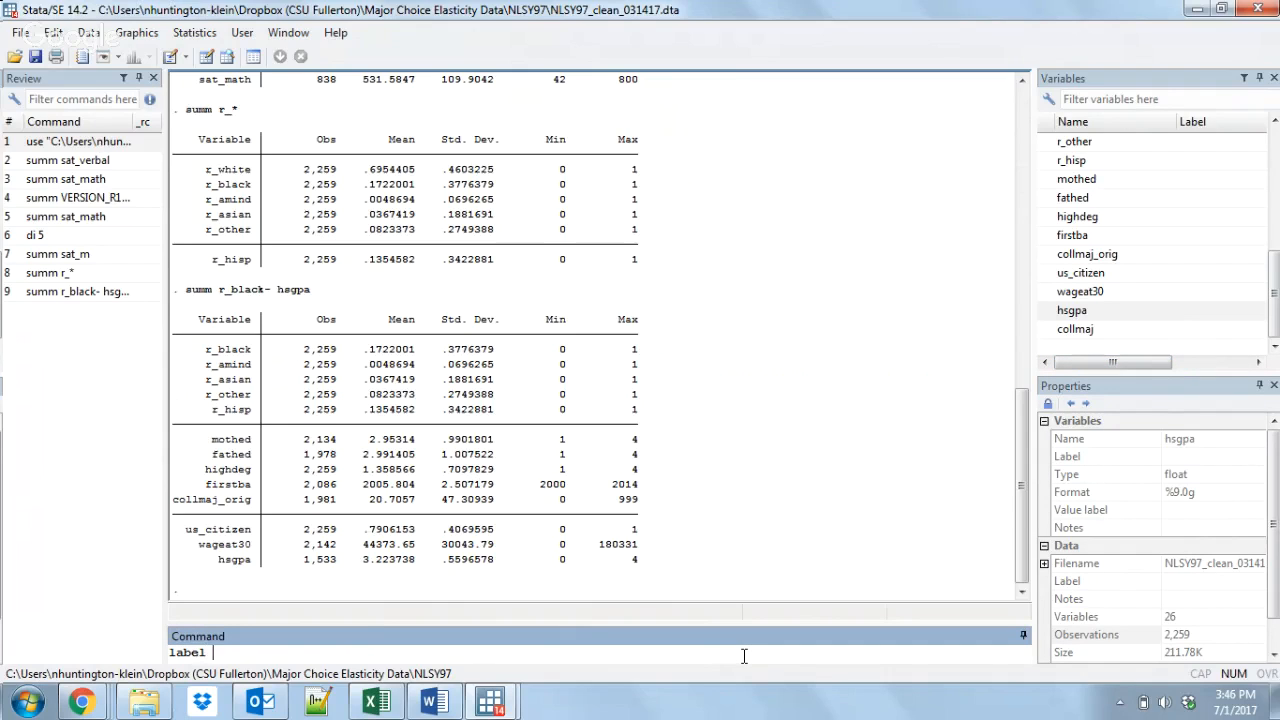
{"action": "type", "text": "var mot"}
{"action": "key", "text": "BackSpace"}
{"action": "key", "text": "BackSpace"}
{"action": "key", "text": "BackSpace"}
{"action": "key", "text": "BackSpace"}
{"action": "key", "text": "BackSpace"}
{"action": "key", "text": "BackSpace"}
{"action": "type", "text": "var mothed \"MOTHER"}
{"action": "key", "text": "BackSpace"}
{"action": "key", "text": "BackSpace"}
{"action": "key", "text": "BackSpace"}
{"action": "key", "text": "BackSpace"}
{"action": "key", "text": "BackSpace"}
{"action": "type", "text": "other's Education\""}
{"action": "key", "text": "Return"}
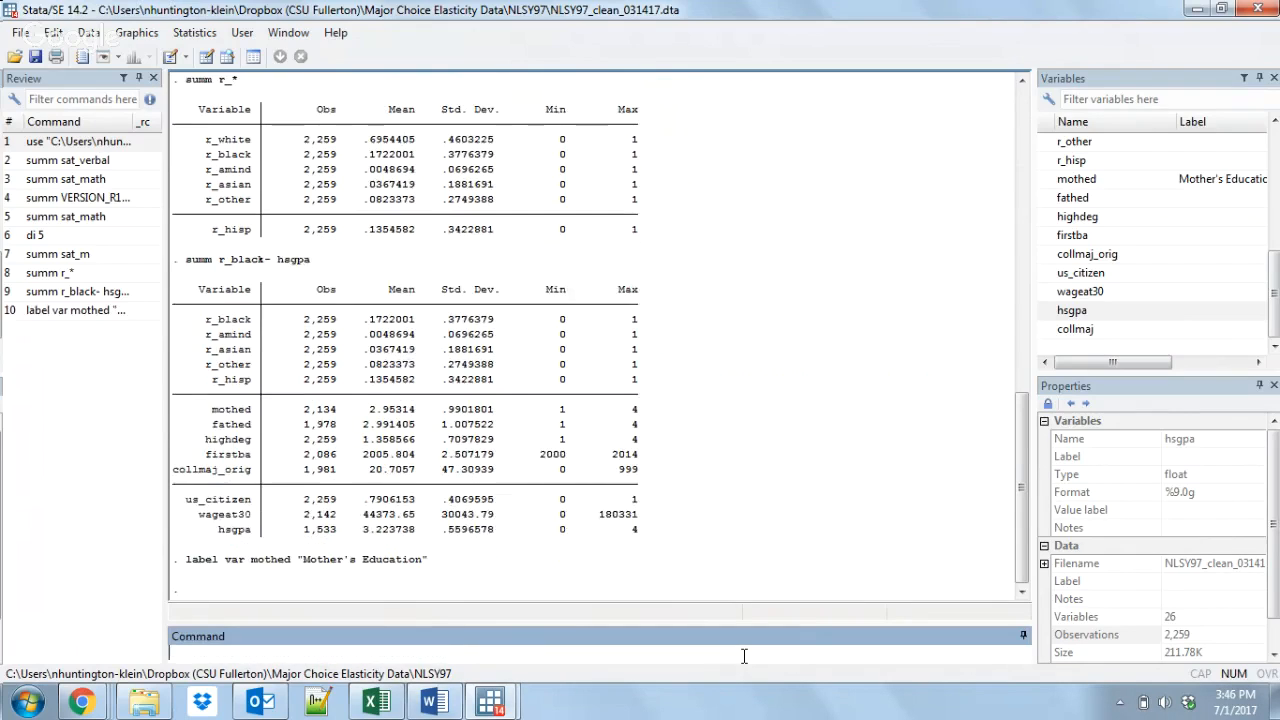
Step: Filter the variable list by "educ" to find the labelled variable, and clear the filter again
{"action": "left_click", "coordinate": [1150, 104]}
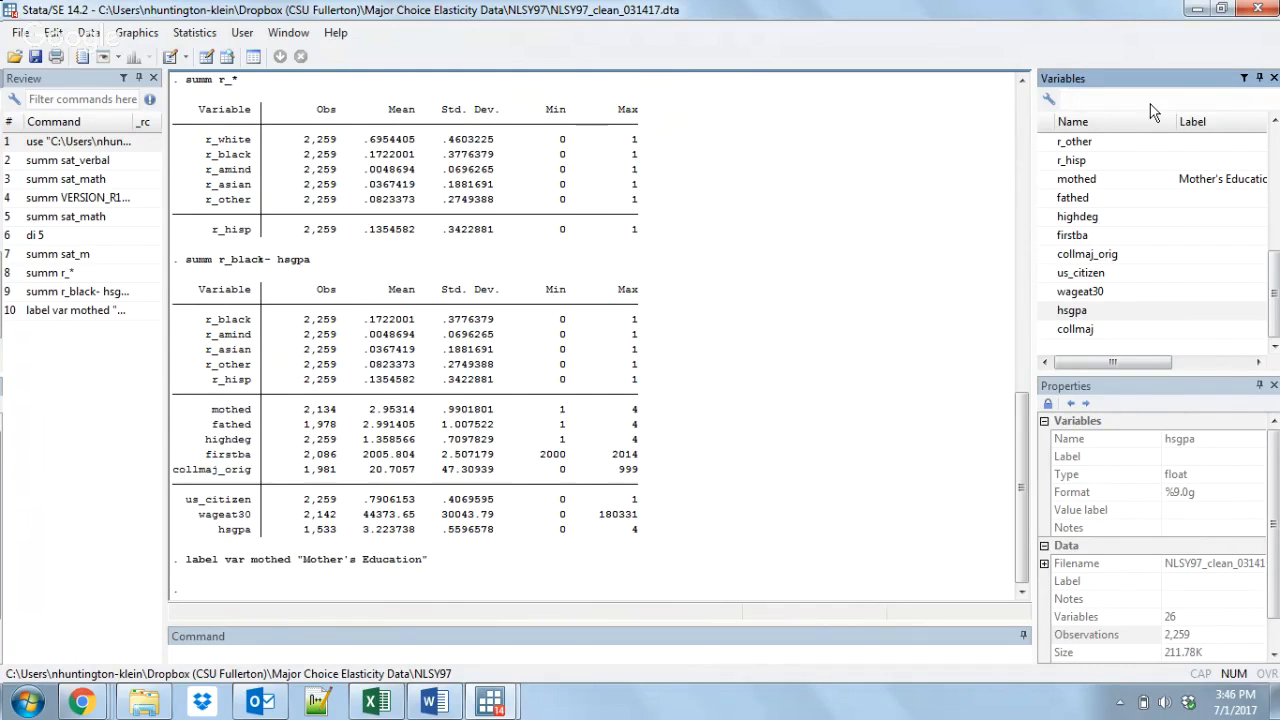
{"action": "type", "text": "educ"}
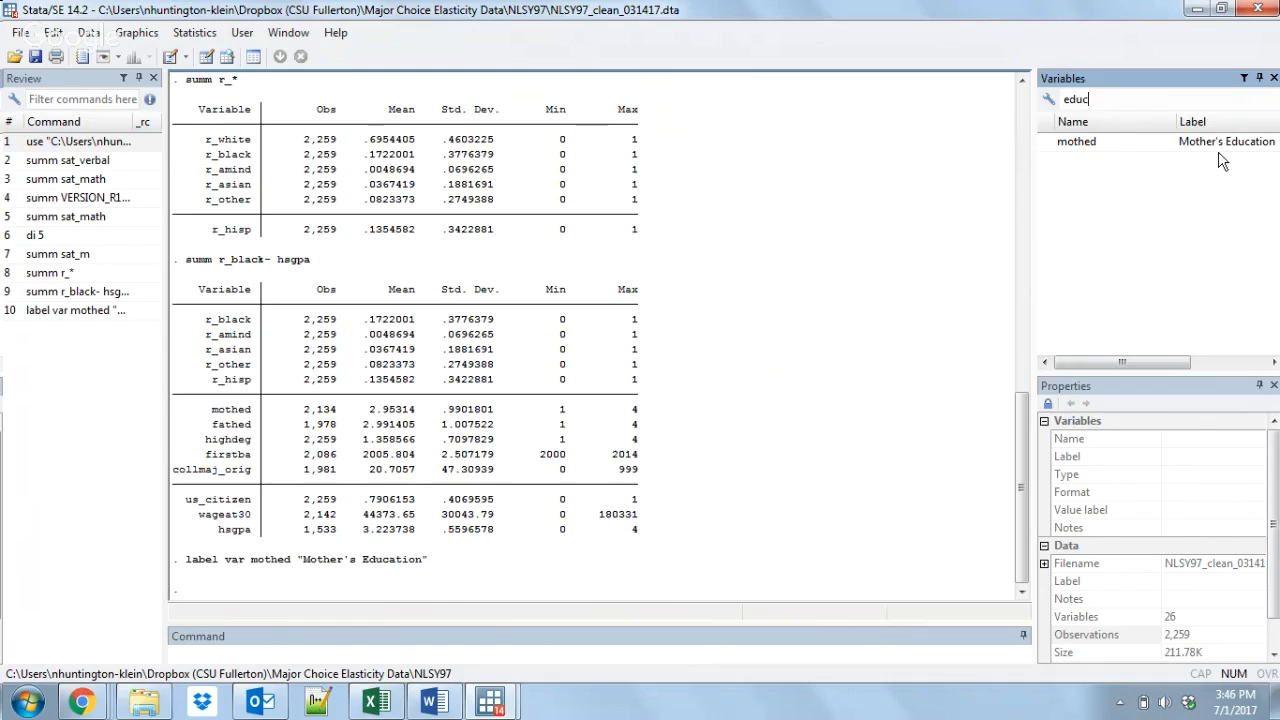
{"action": "key", "text": "BackSpace"}
{"action": "key", "text": "BackSpace"}
{"action": "key", "text": "BackSpace"}
{"action": "key", "text": "BackSpace"}
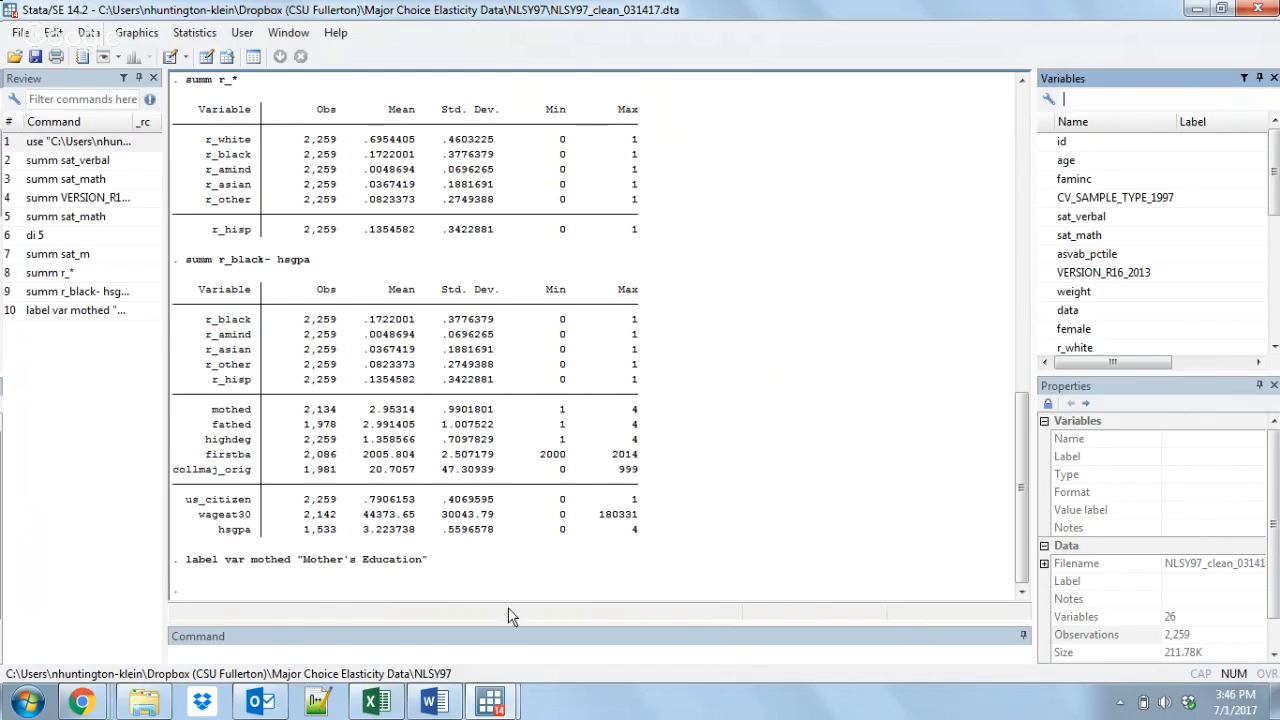
Step: Examine the race variable code and the set more off line in the nlsy79_cleaning do-file, and return to the main window
{"action": "mouse_move", "coordinate": [490, 700]}
{"action": "left_click", "coordinate": [598, 622]}
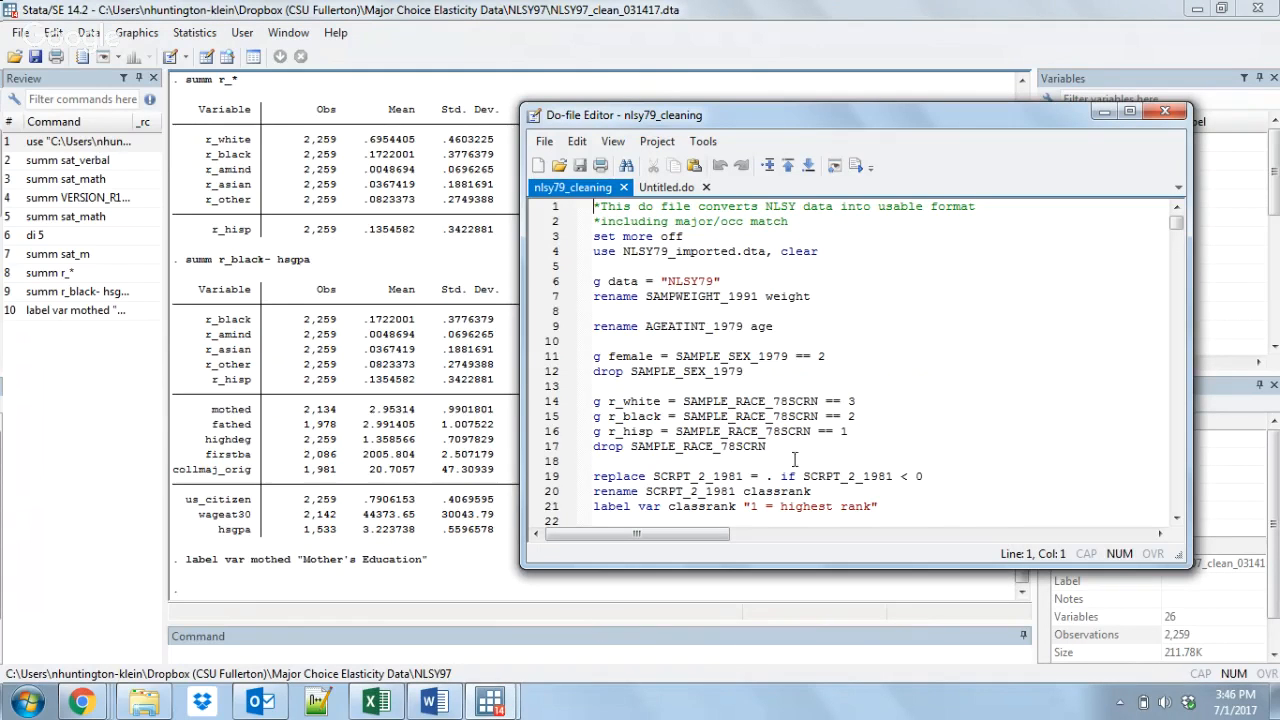
{"action": "left_click_drag", "start_coordinate": [793, 451], "coordinate": [580, 400]}
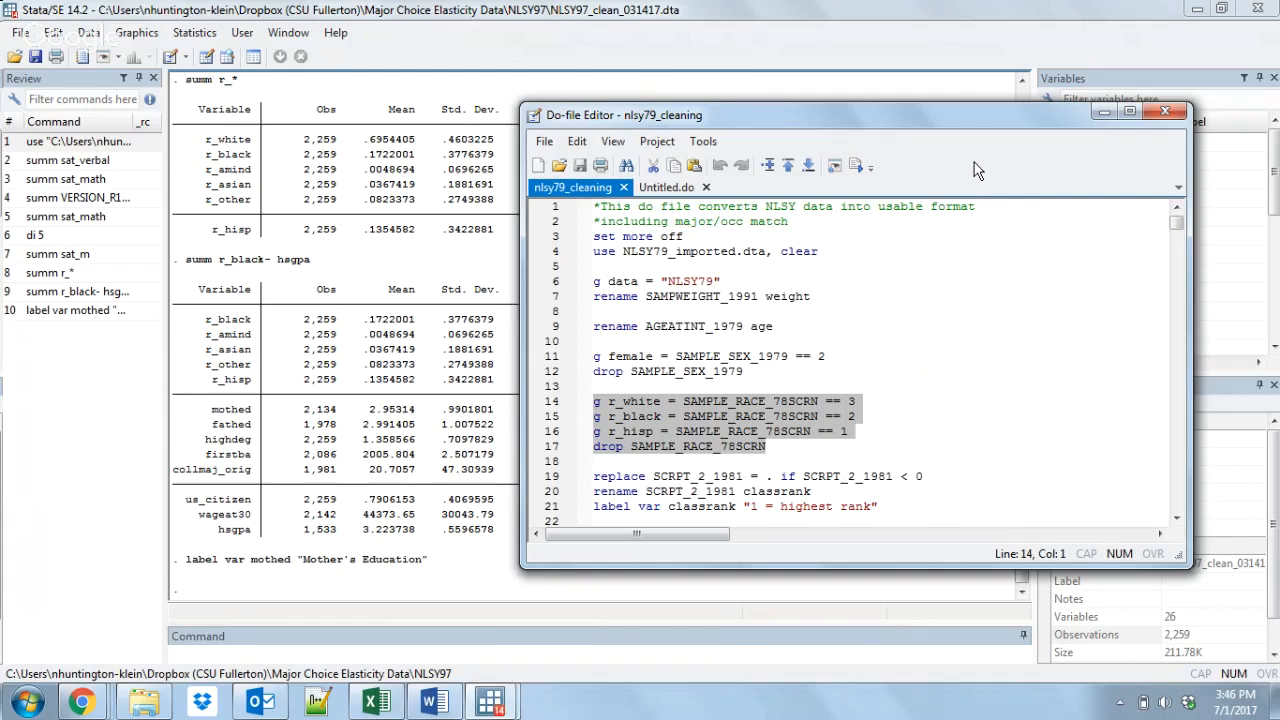
{"action": "left_click", "coordinate": [863, 344]}
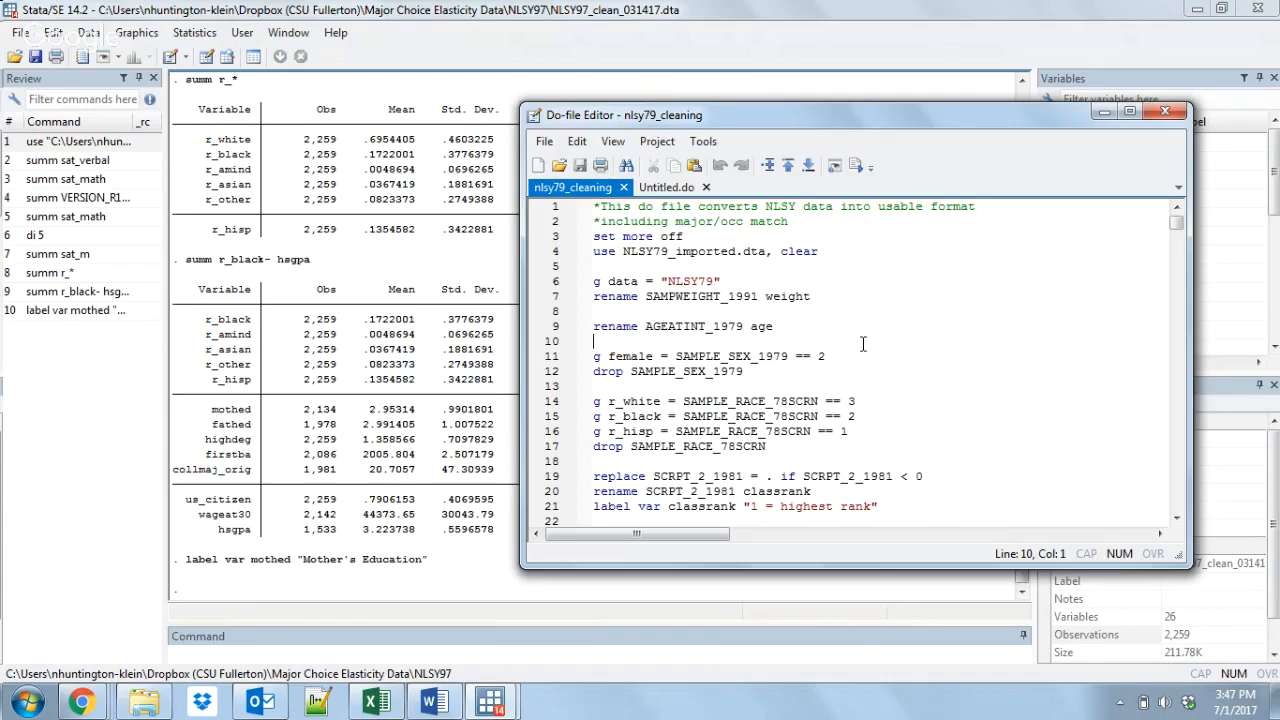
{"action": "left_click_drag", "start_coordinate": [686, 238], "coordinate": [594, 237]}
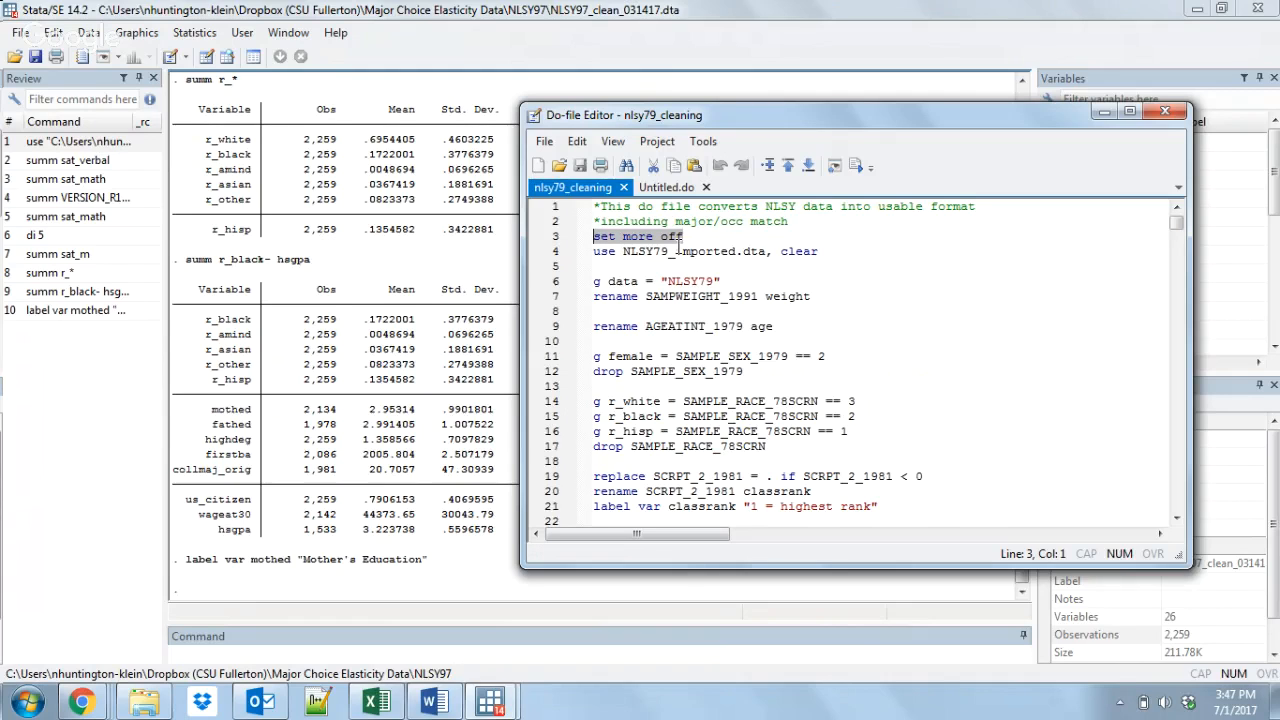
{"action": "left_click", "coordinate": [630, 10]}
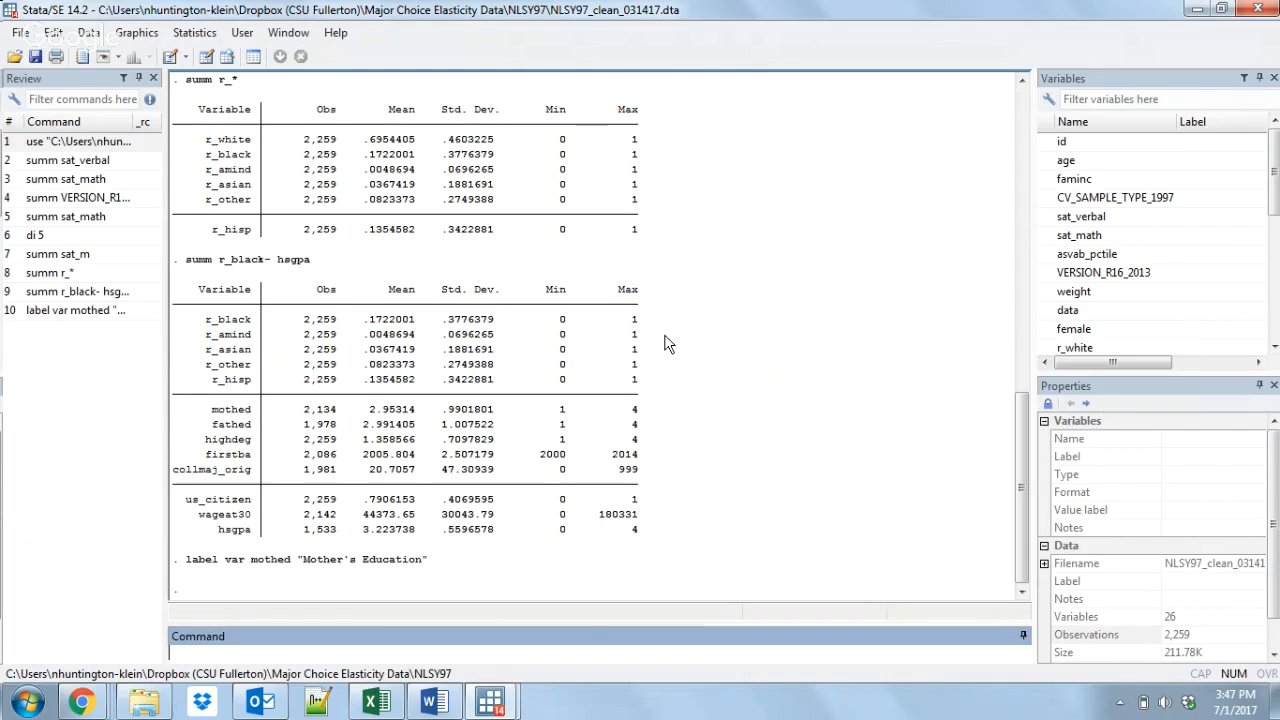
Step: Enable pausing by running pause on
{"action": "type", "text": "pause on"}
{"action": "key", "text": "Return"}
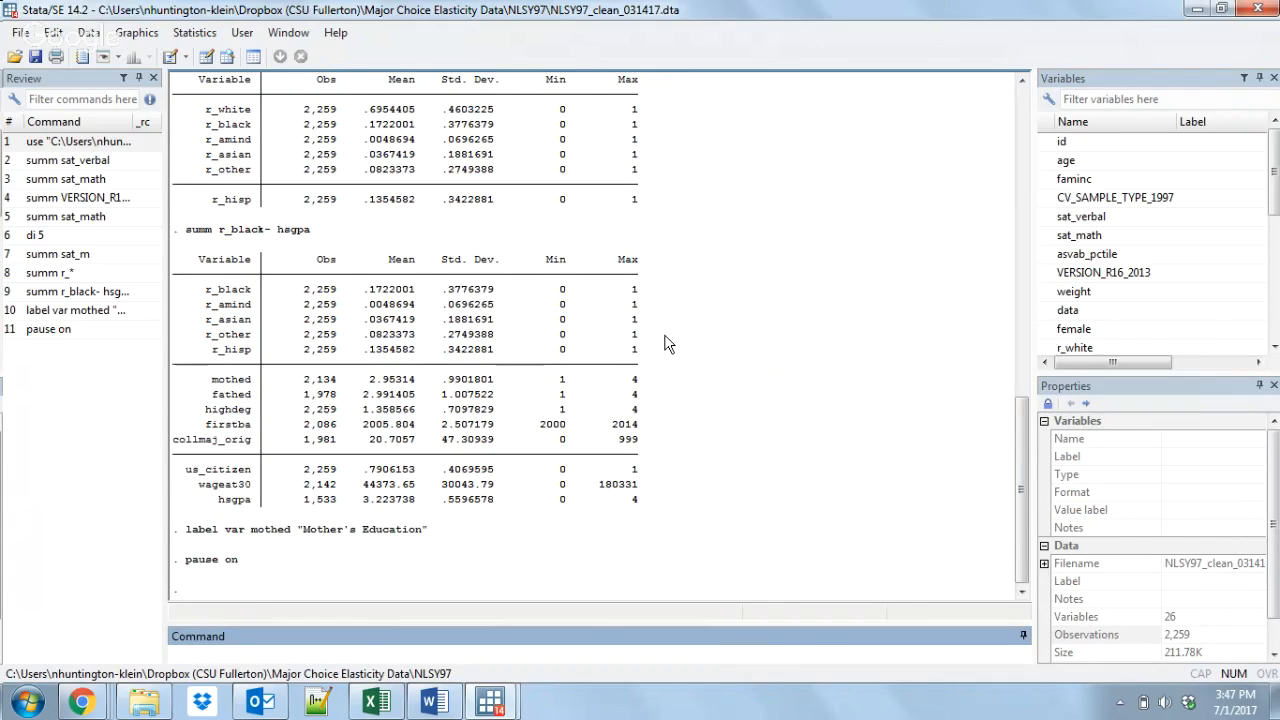
{"action": "type", "text": "pause"}
Step: Run the pause command, and resume execution with q
{"action": "mouse_move", "coordinate": [495, 700]}
{"action": "left_click", "coordinate": [605, 615]}
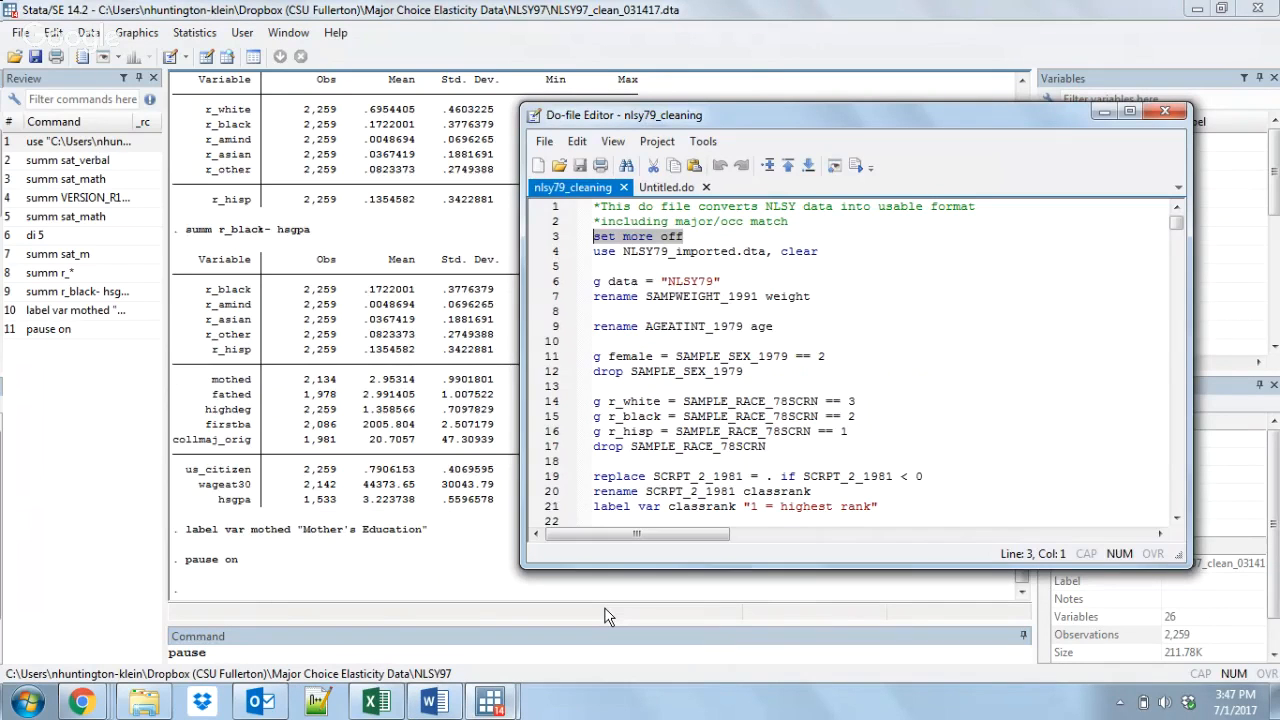
{"action": "left_click", "coordinate": [410, 653]}
{"action": "key", "text": "Return"}
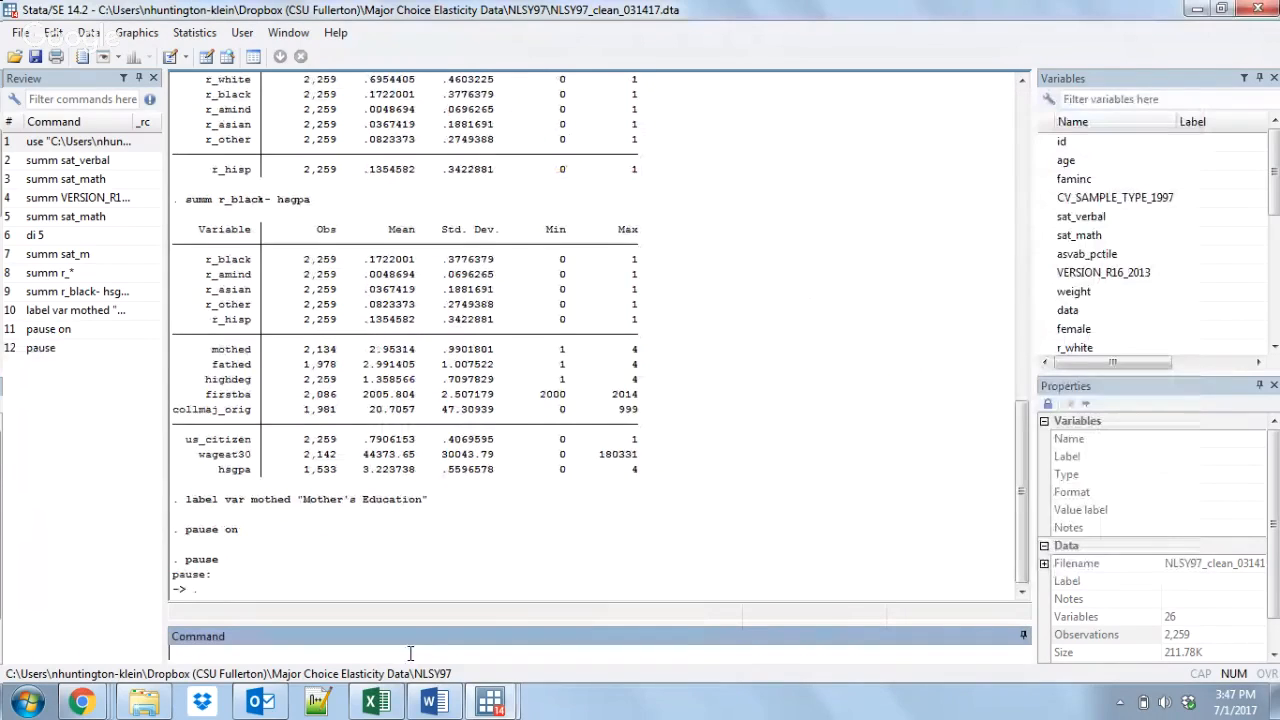
{"action": "type", "text": "q"}
{"action": "key", "text": "Return"}
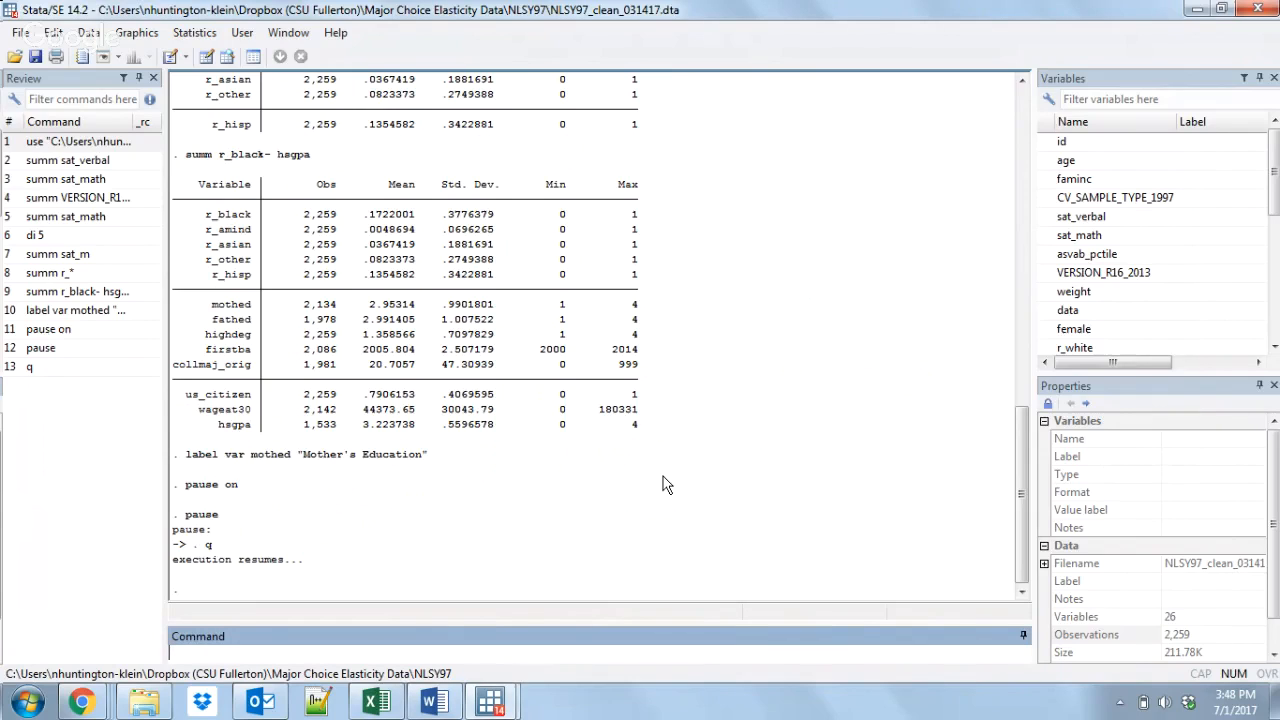
Step: Preserve the current dataset, and keep only the observations where r_white == 1
{"action": "left_click_drag", "start_coordinate": [1275, 165], "coordinate": [1275, 216]}
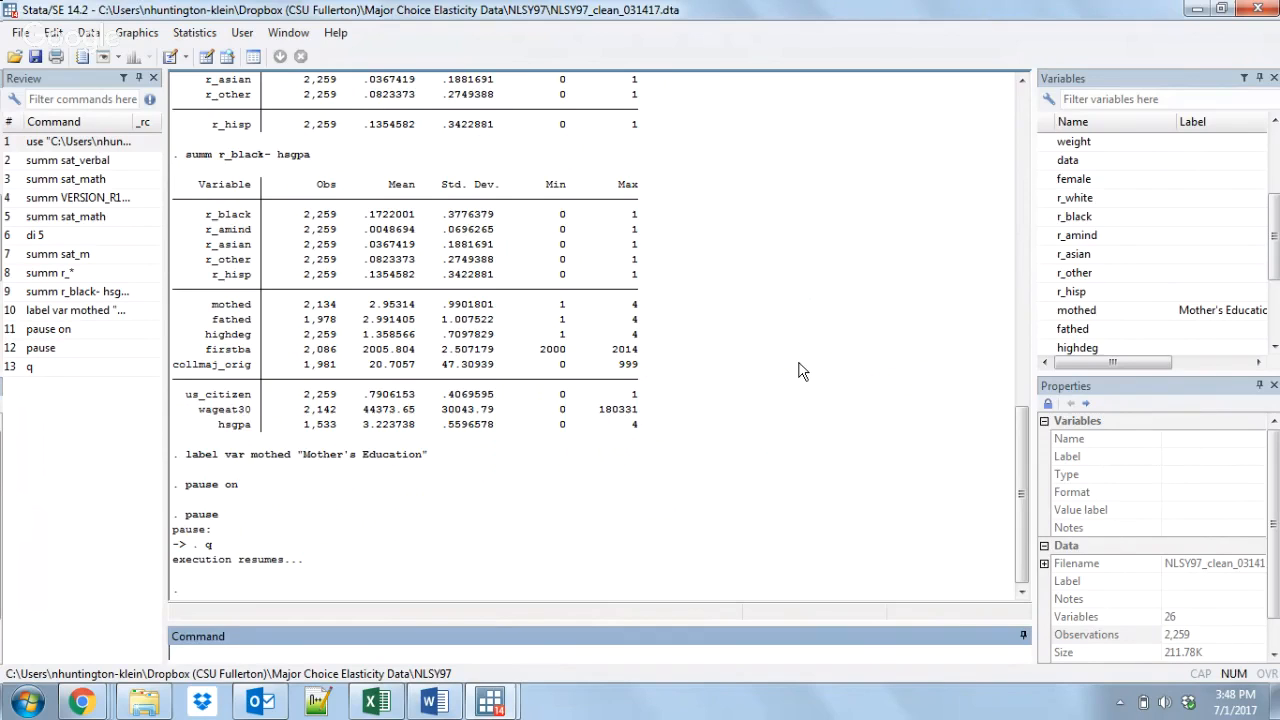
{"action": "mouse_move", "coordinate": [1275, 240]}
{"action": "left_mouse_down"}
{"action": "mouse_move", "coordinate": [1275, 170]}
{"action": "mouse_move", "coordinate": [1276, 310]}
{"action": "mouse_move", "coordinate": [1276, 252]}
{"action": "left_mouse_up"}
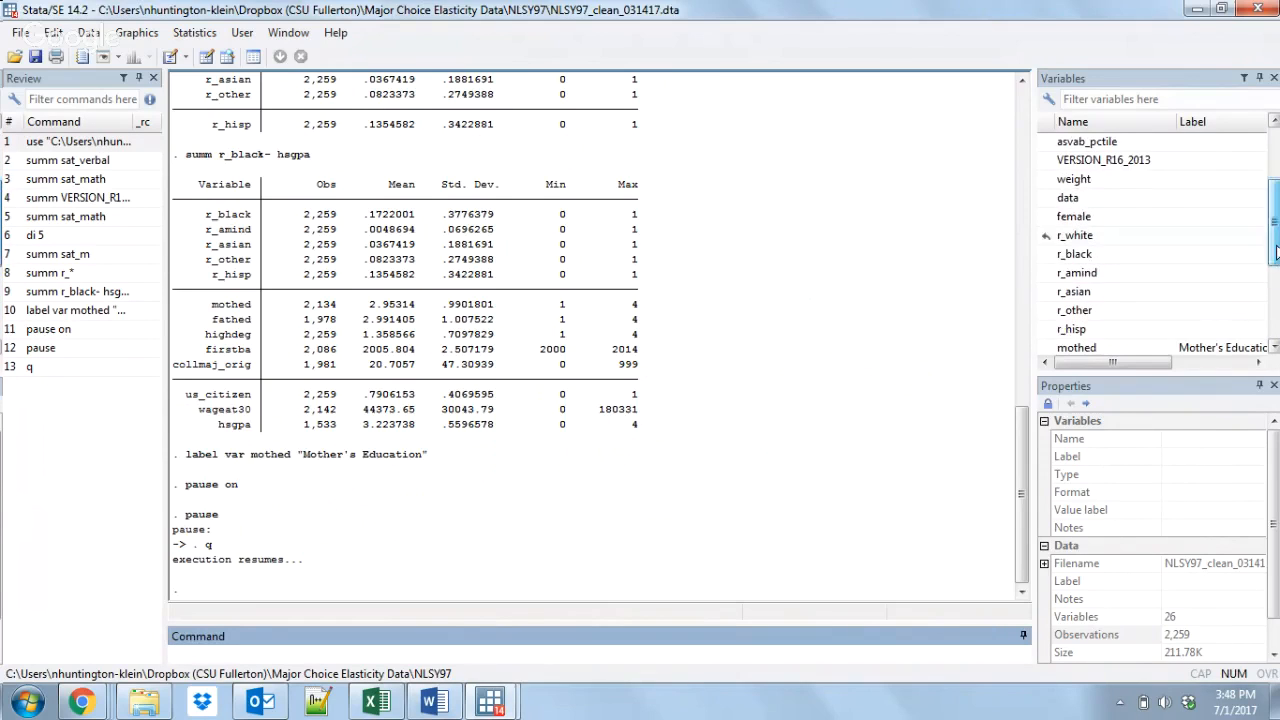
{"action": "type", "text": "preser"}
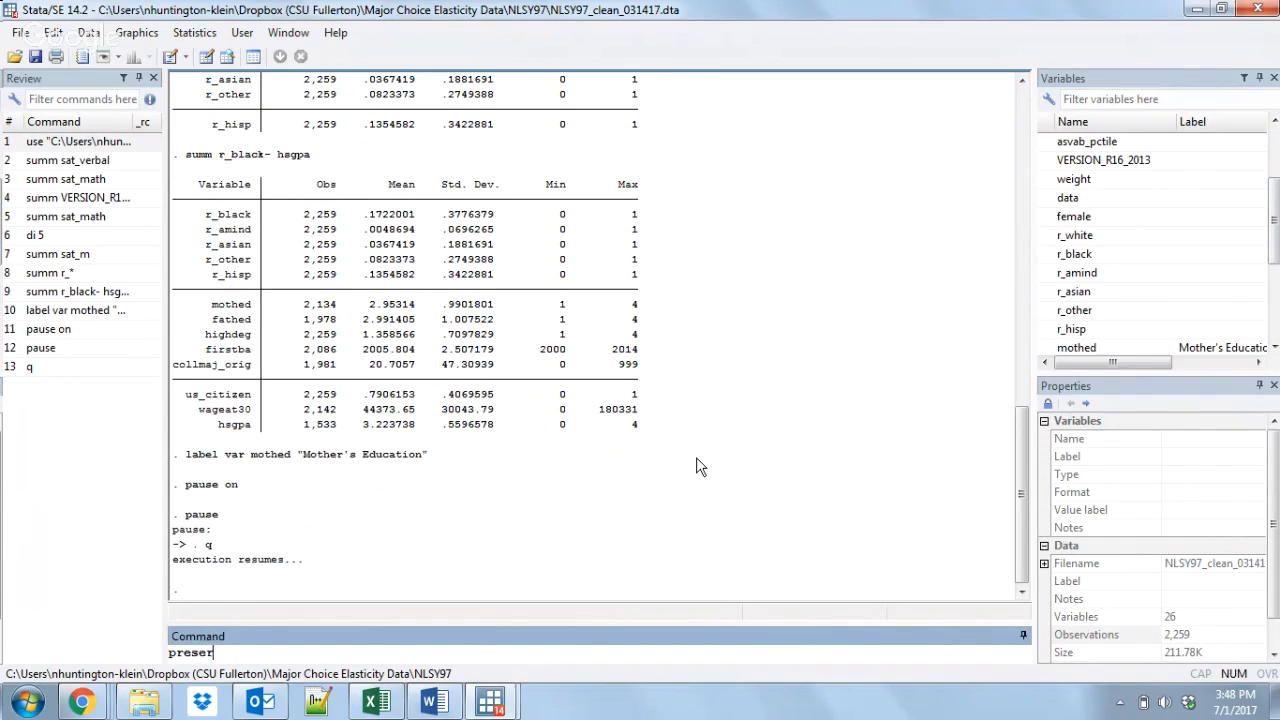
{"action": "type", "text": "ve"}
{"action": "key", "text": "Return"}
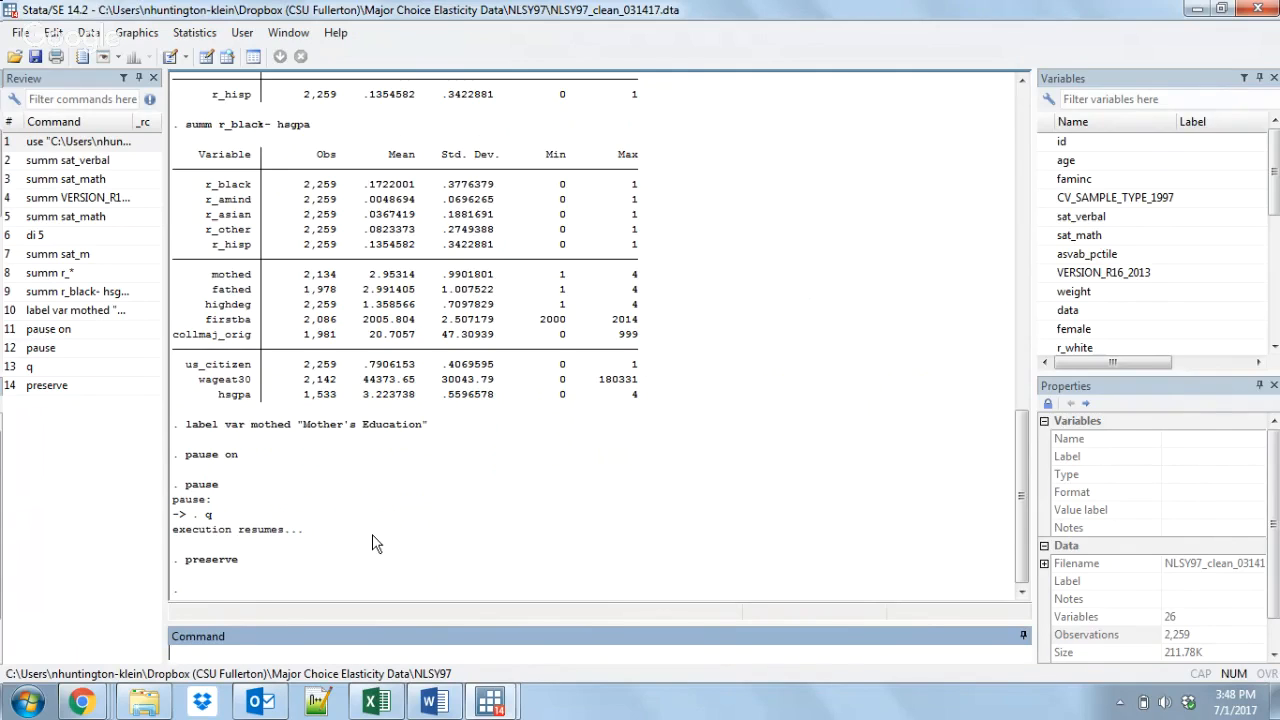
{"action": "type", "text": "keep if r_white == 1"}
{"action": "key", "text": "Return"}
Step: Collapse the data to the mean of mothed by female, and restore the preserved dataset
{"action": "type", "text": "collapse "}
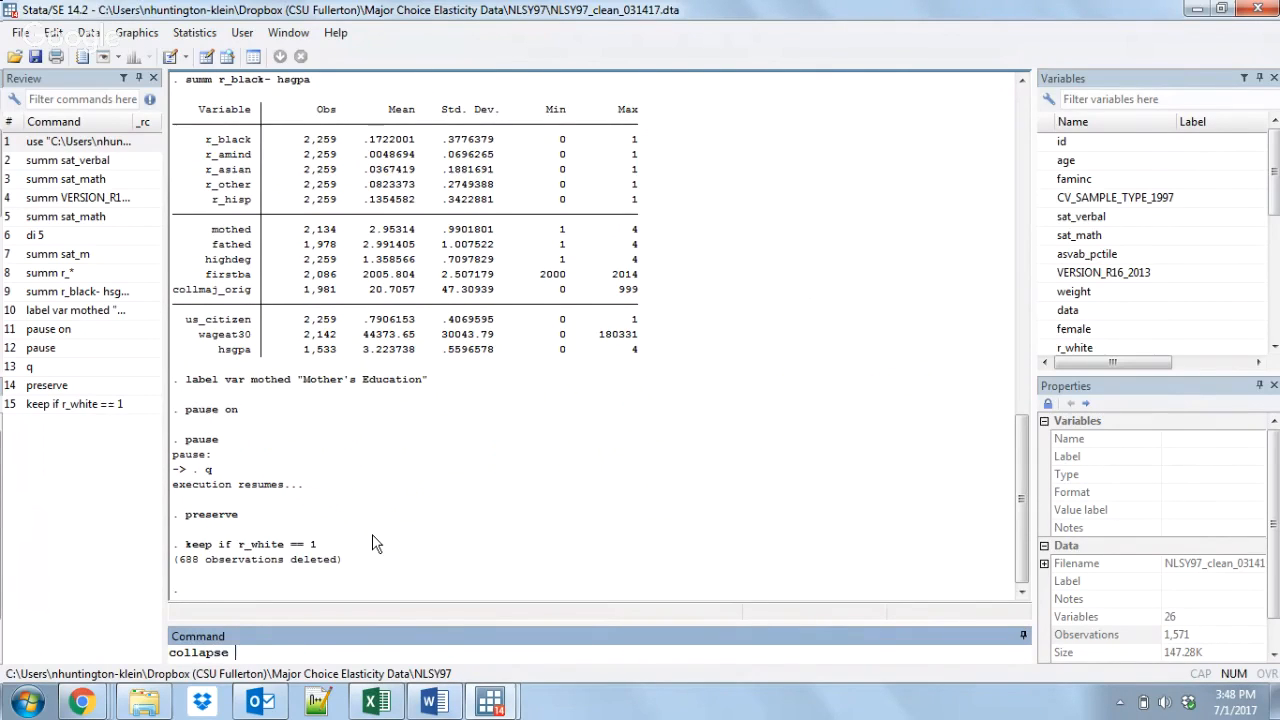
{"action": "type", "text": "(mean)"}
{"action": "left_click_drag", "start_coordinate": [1274, 172], "coordinate": [1274, 260]}
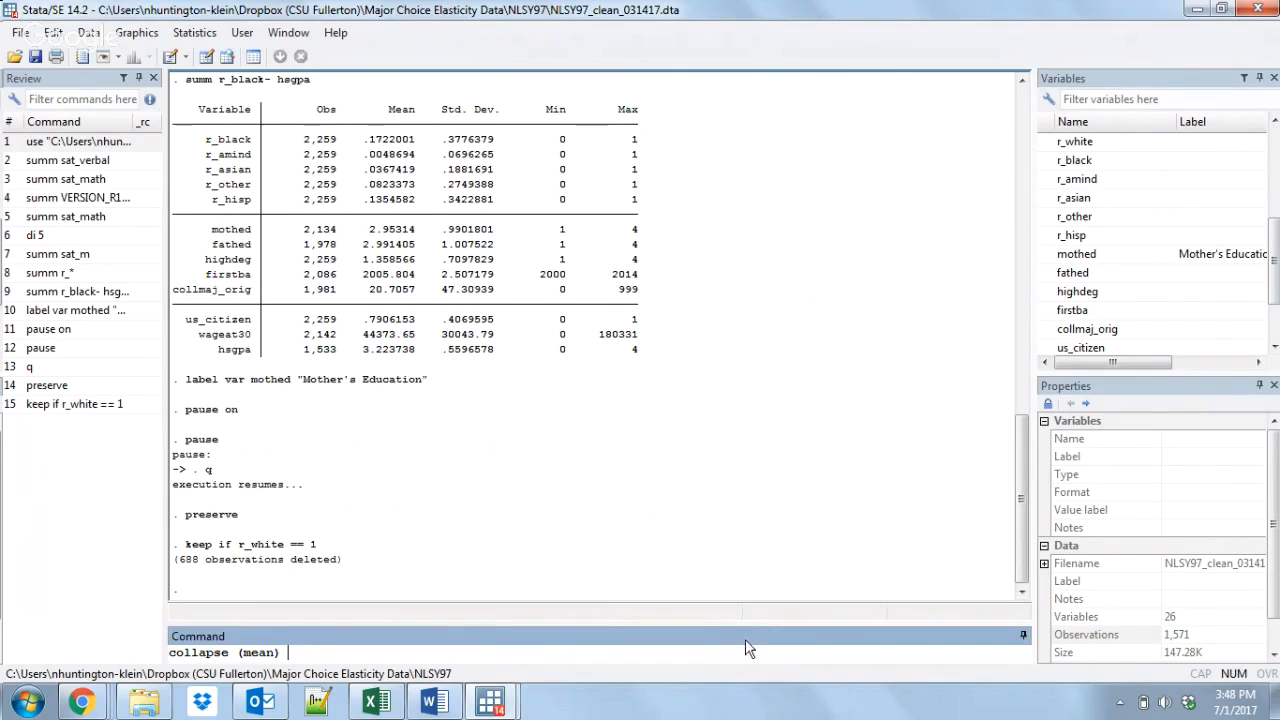
{"action": "type", "text": "mothed, by(female)"}
{"action": "key", "text": "Return"}
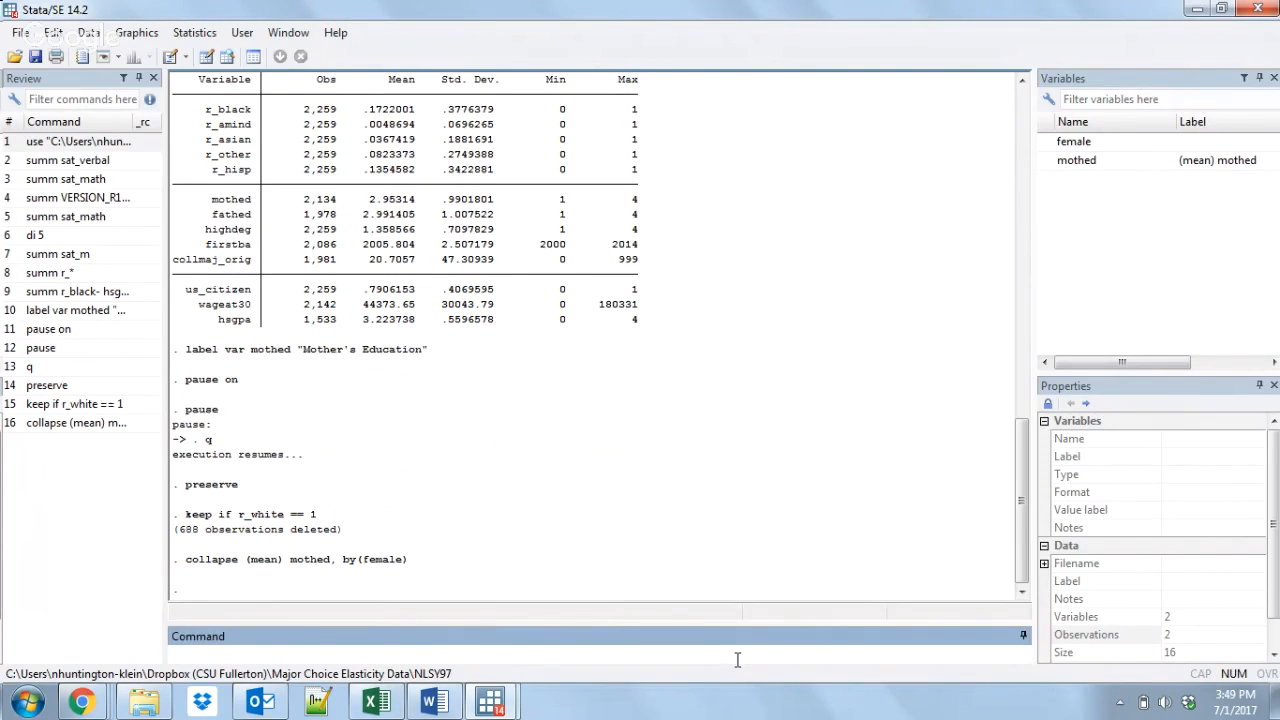
{"action": "type", "text": "restore"}
{"action": "key", "text": "Return"}
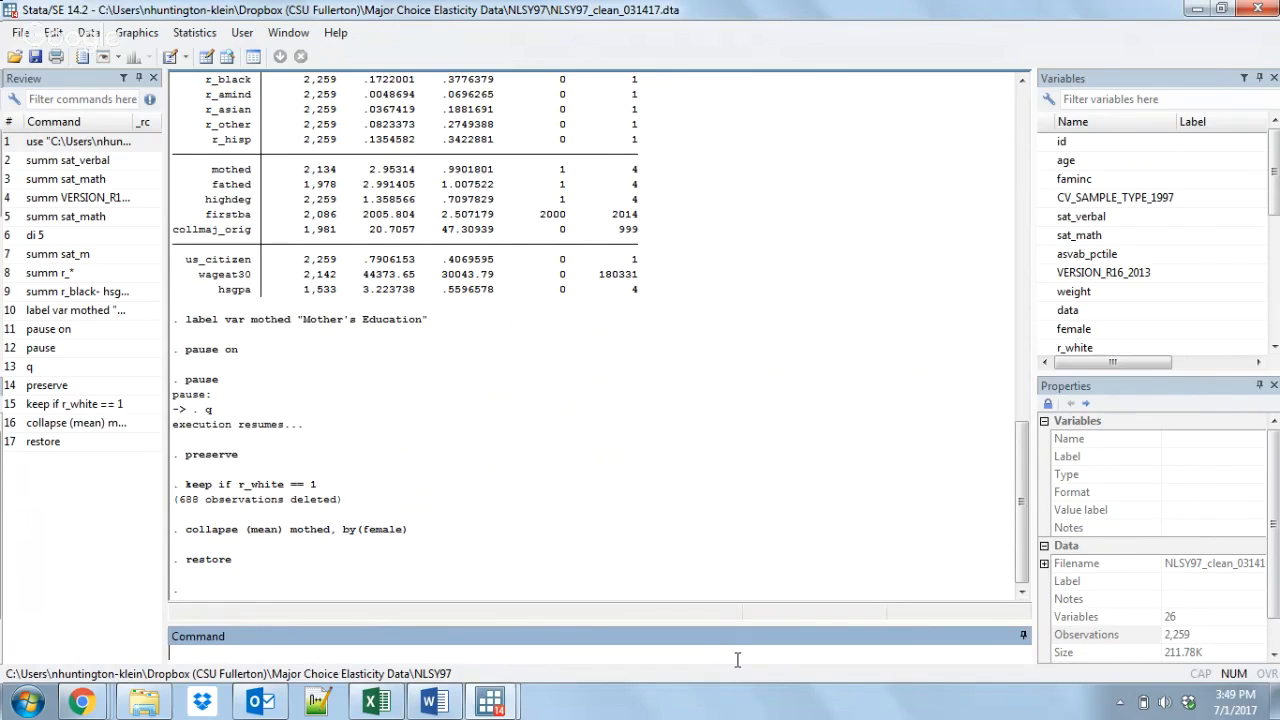
Step: Preserve the restored dataset, and try to preserve it a second time without restoring in between
{"action": "type", "text": "preserve"}
{"action": "key", "text": "Return"}
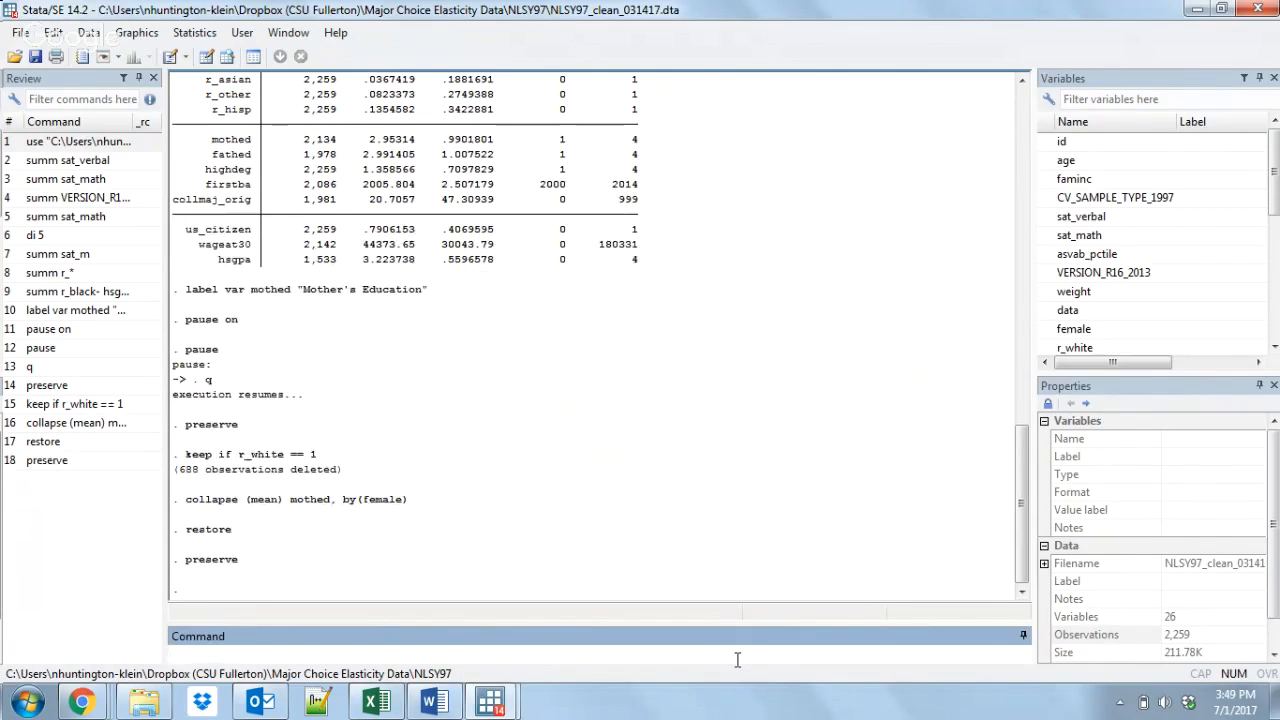
{"action": "type", "text": "preserve"}
{"action": "key", "text": "Return"}
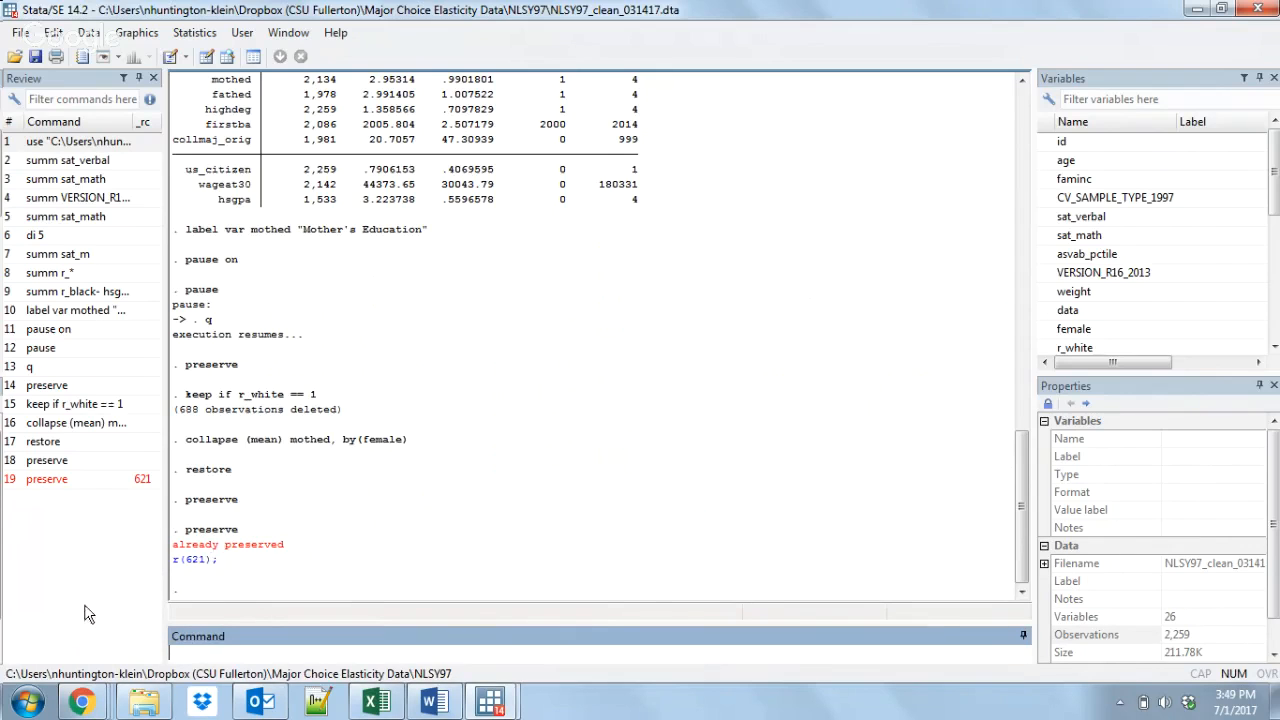
{"action": "mouse_move", "coordinate": [84, 695]}
{"action": "left_click", "coordinate": [262, 642]}
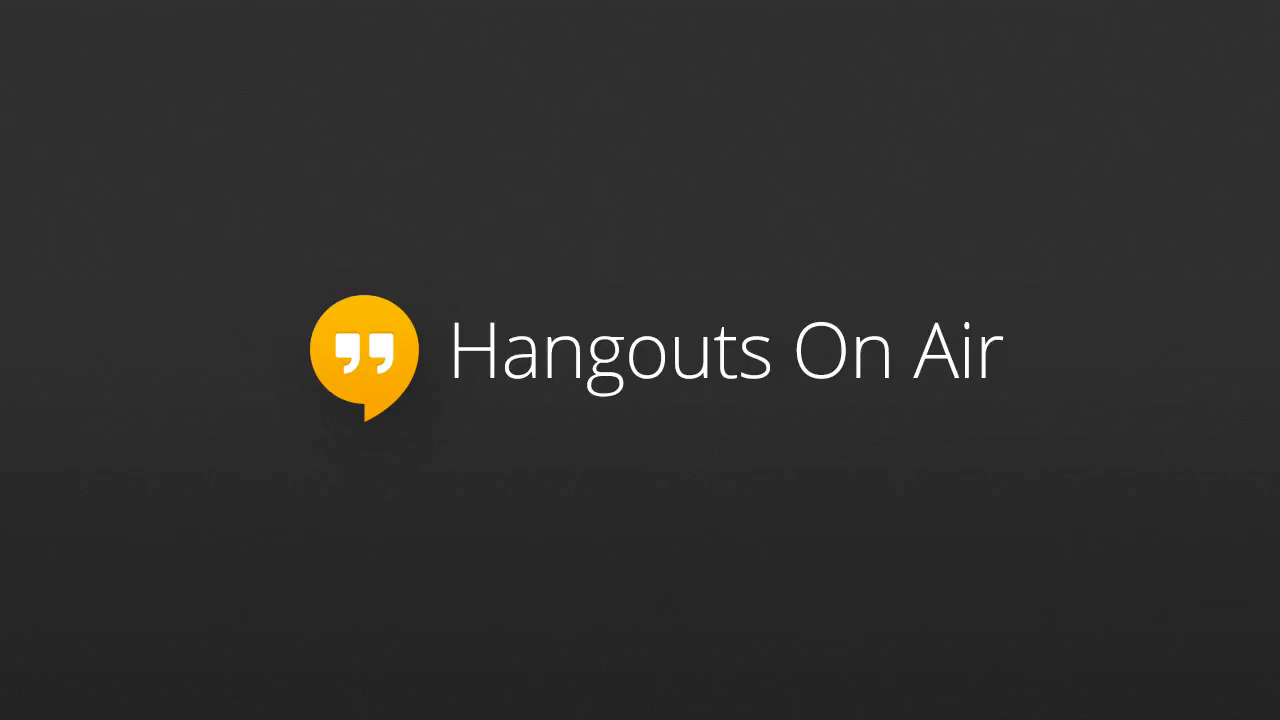